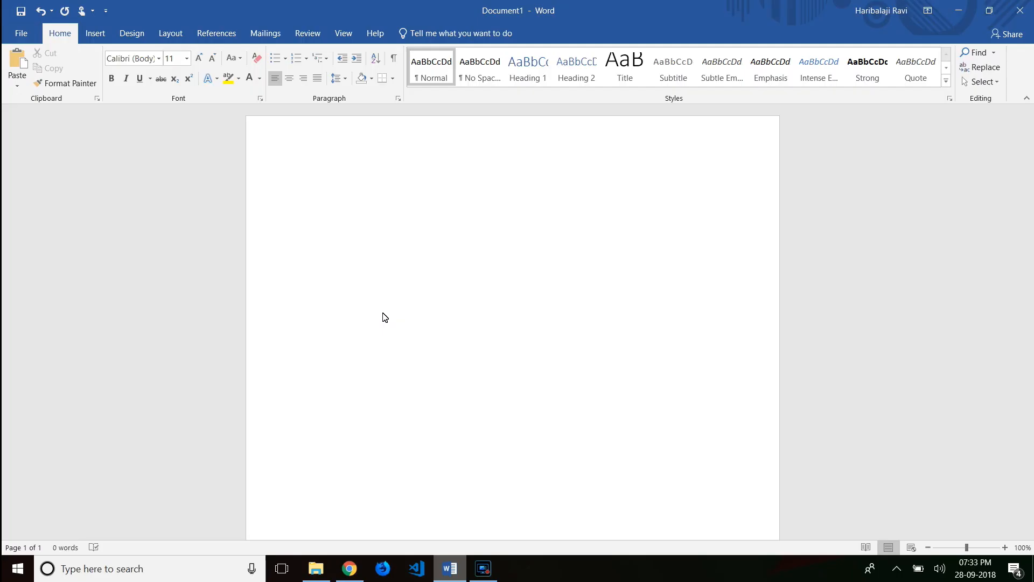
- Set the top, left, bottom and right page margins to 0.5 using Custom Margins
{"action": "left_click", "coordinate": [170, 33]}
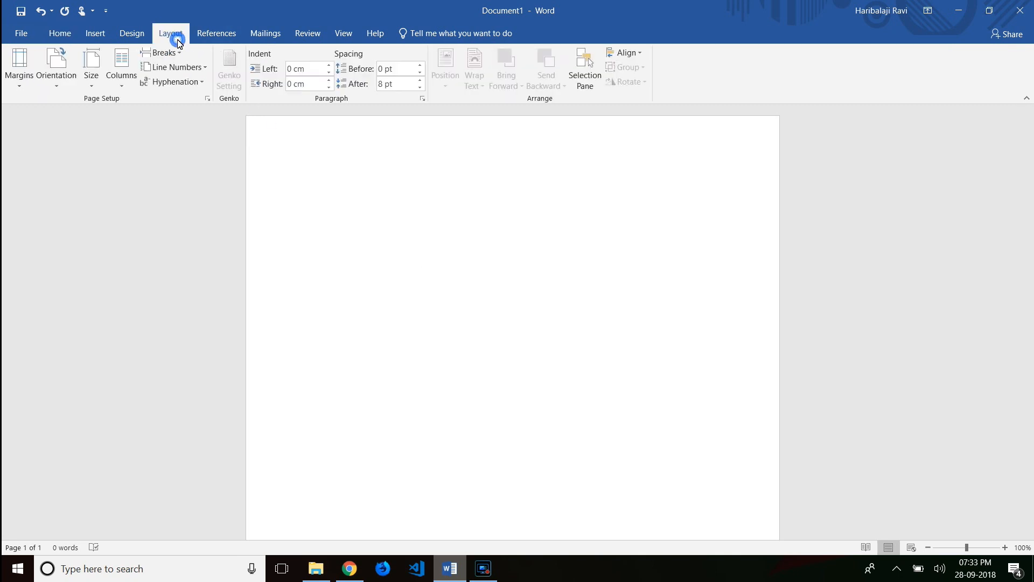
{"action": "left_click", "coordinate": [20, 67]}
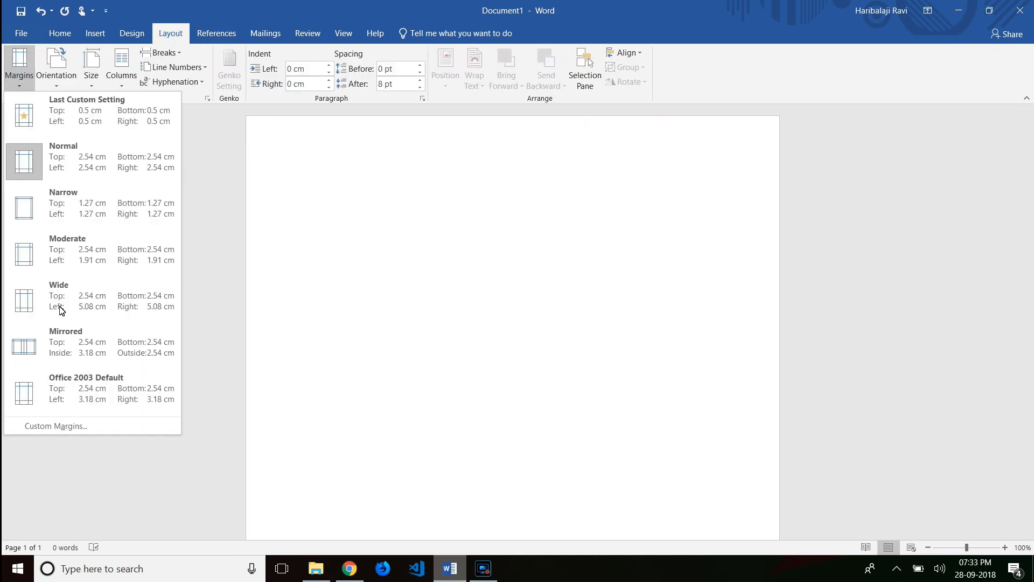
{"action": "left_click", "coordinate": [69, 431]}
{"action": "left_click_drag", "start_coordinate": [546, 94], "coordinate": [694, 146]}
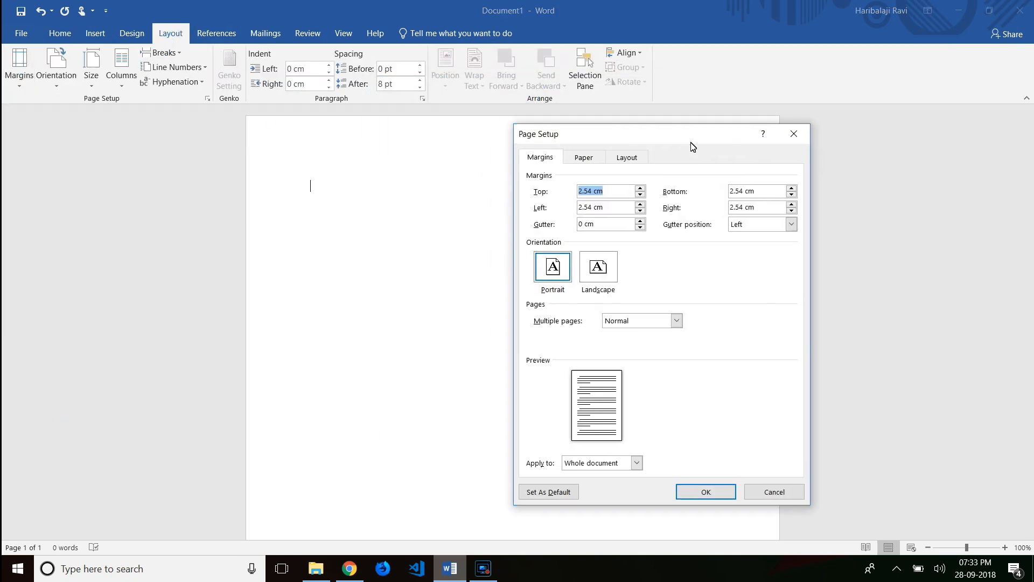
{"action": "type", "text": "0.5"}
{"action": "left_click", "coordinate": [610, 209]}
{"action": "double_click", "coordinate": [608, 207]}
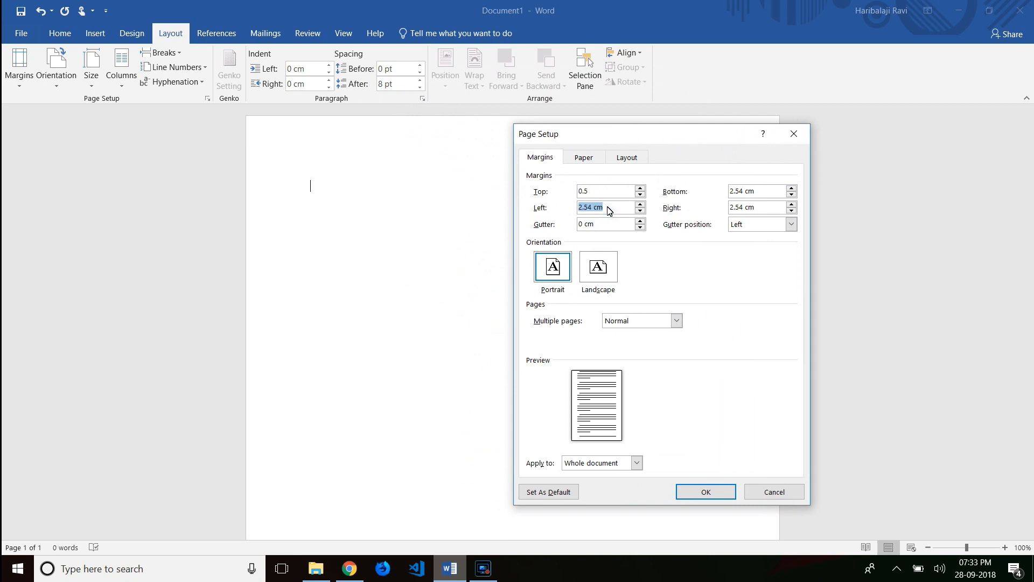
{"action": "type", "text": "0.5"}
{"action": "double_click", "coordinate": [757, 194]}
{"action": "type", "text": "0.5"}
{"action": "double_click", "coordinate": [757, 207]}
{"action": "type", "text": "0.5"}
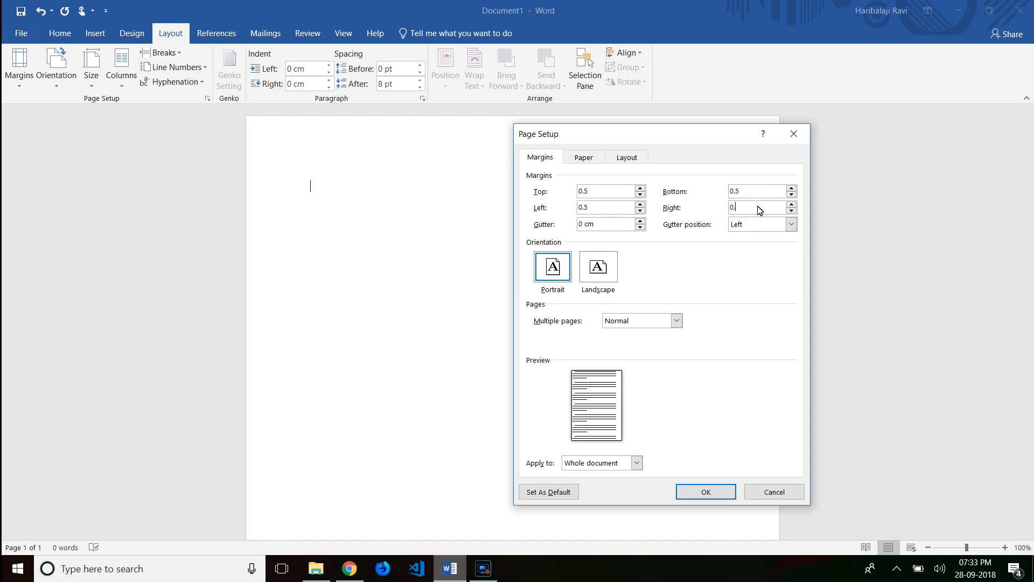
{"action": "left_click", "coordinate": [707, 491]}
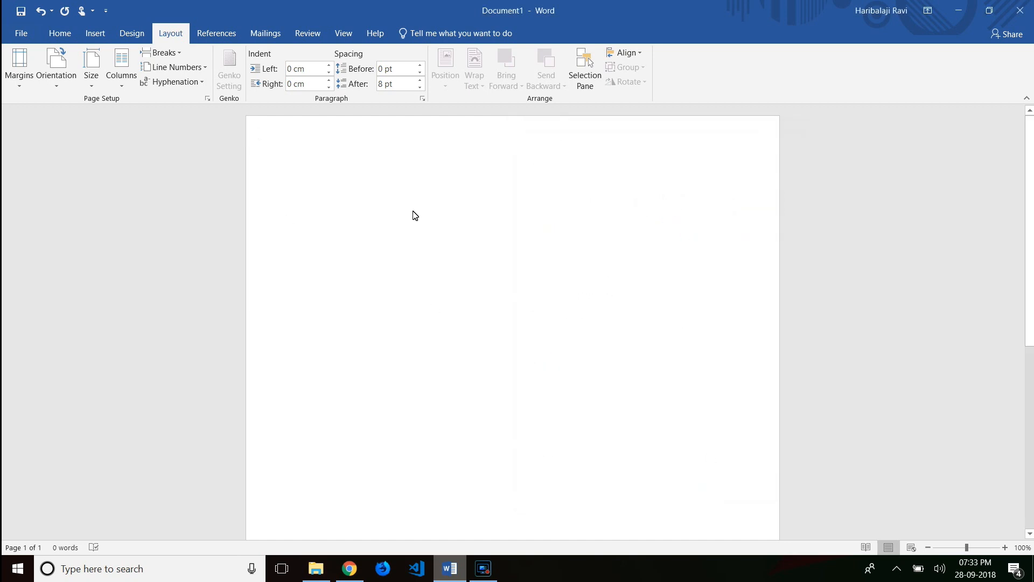
- Give the page a Blue, Accent 1, Lighter 80% page color
{"action": "left_click", "coordinate": [131, 33]}
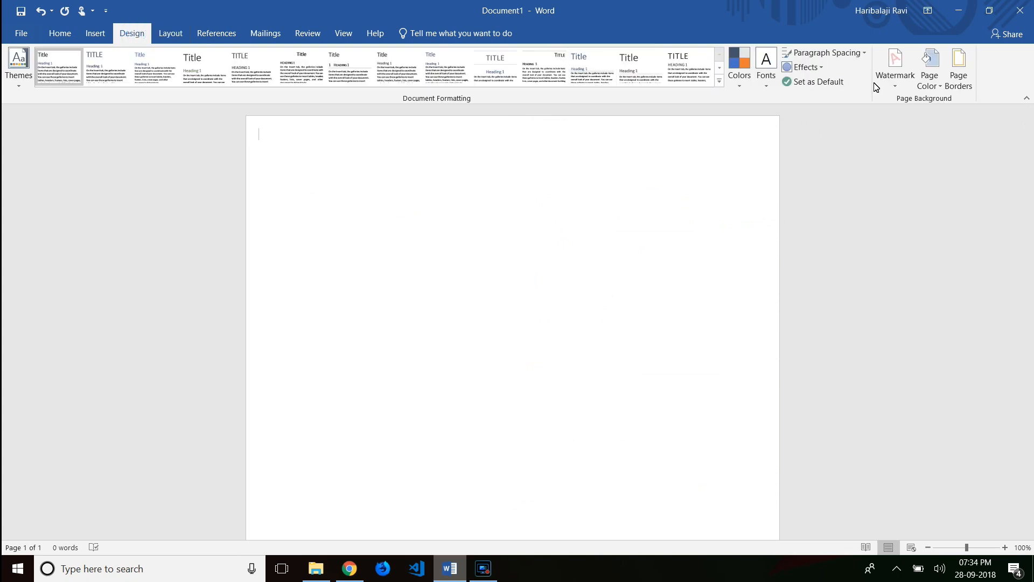
{"action": "left_click", "coordinate": [929, 81]}
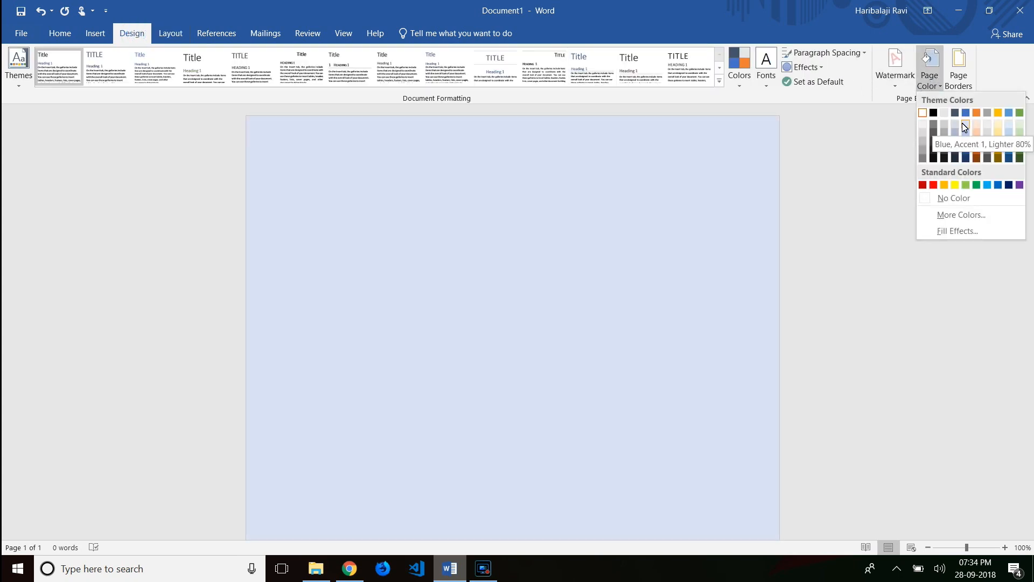
{"action": "left_click", "coordinate": [964, 127]}
{"action": "left_click", "coordinate": [52, 34]}
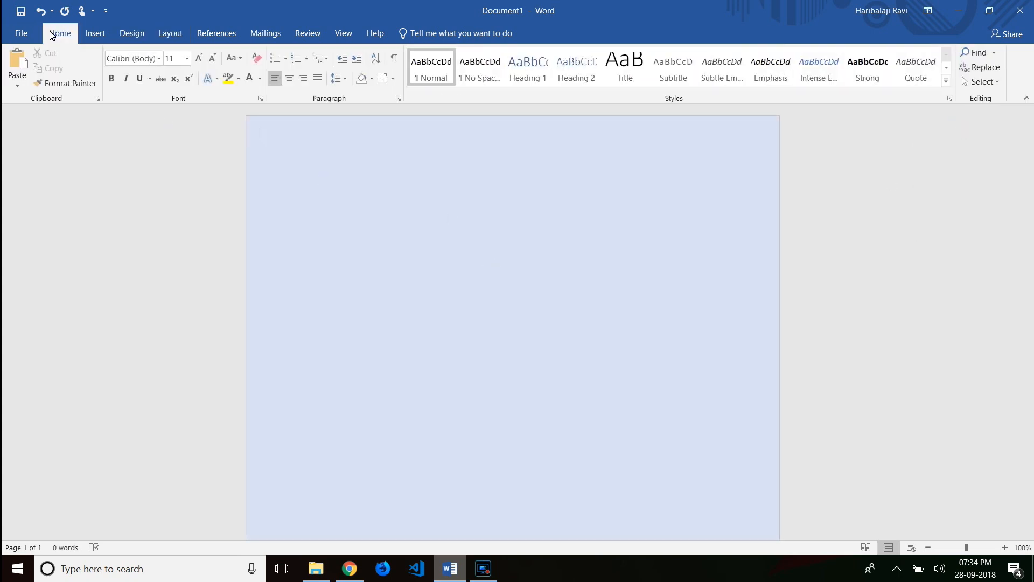
- Type a centred EVENSTRONGER heading on the first line
{"action": "left_click", "coordinate": [159, 59]}
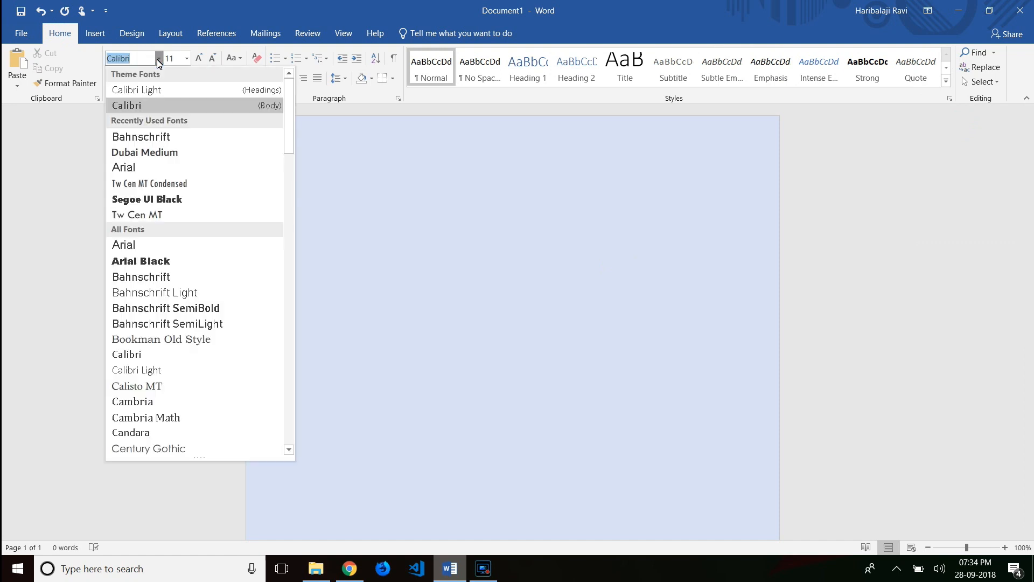
{"action": "left_click", "coordinate": [158, 58]}
{"action": "left_click", "coordinate": [289, 78]}
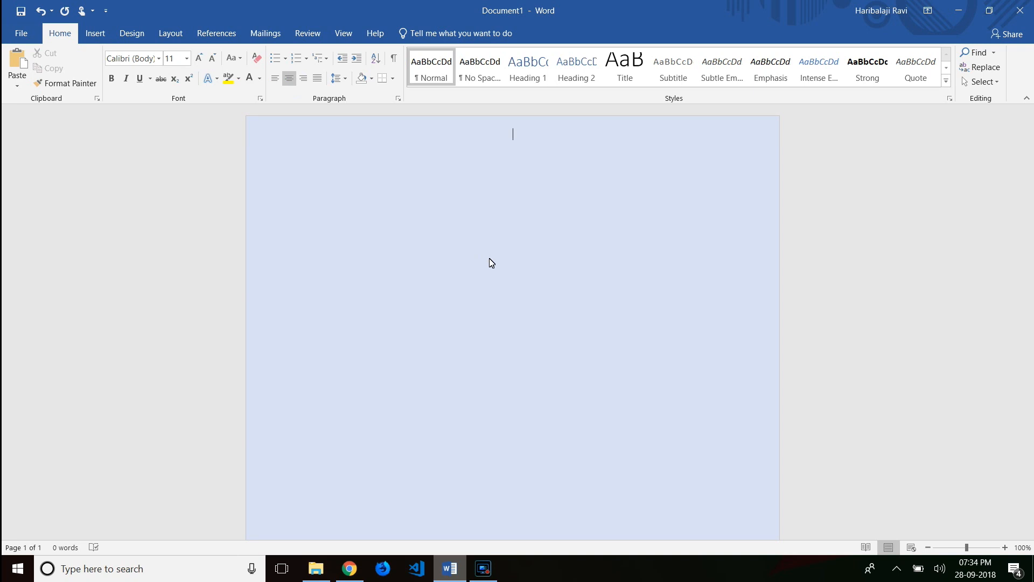
{"action": "type", "text": "EVENSTRONGER"}
- Format the heading as bold 16-point Bahnschrift in dark blue, with size 12 for the following line
{"action": "key", "text": "ctrl+a"}
{"action": "left_click", "coordinate": [112, 78]}
{"action": "left_click", "coordinate": [158, 58]}
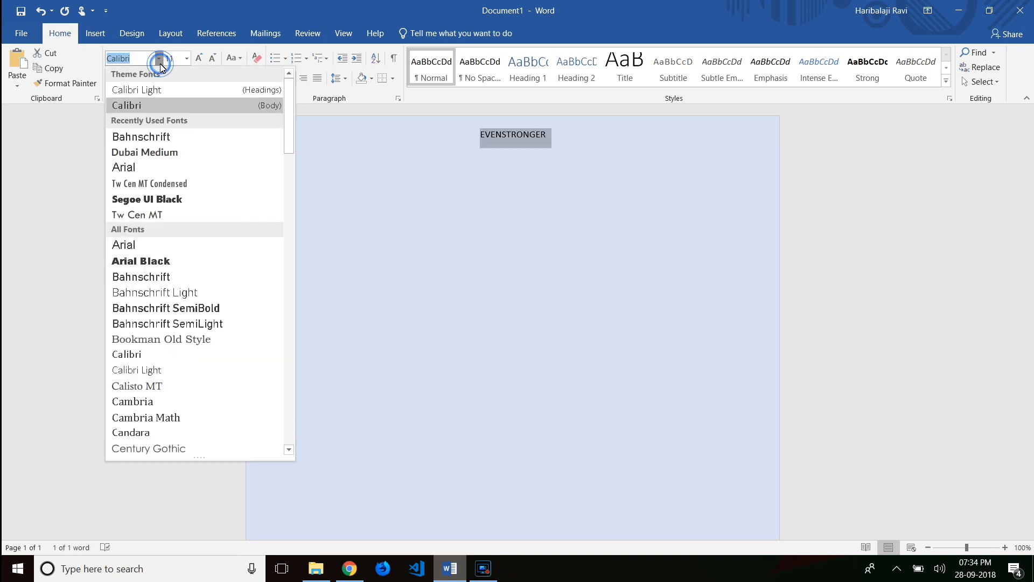
{"action": "left_click", "coordinate": [150, 276]}
{"action": "left_click", "coordinate": [187, 58]}
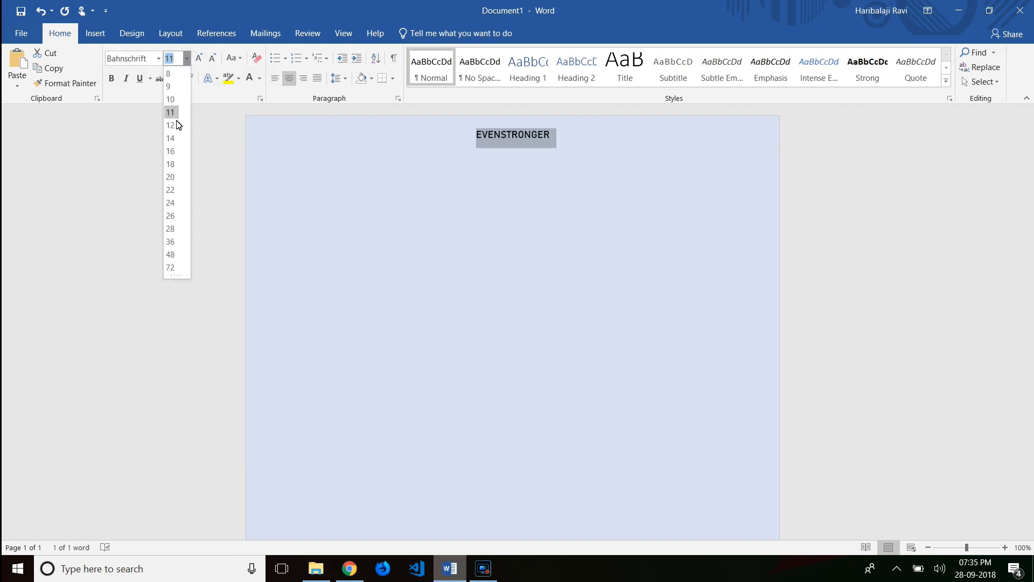
{"action": "left_click", "coordinate": [171, 152]}
{"action": "left_click", "coordinate": [112, 78]}
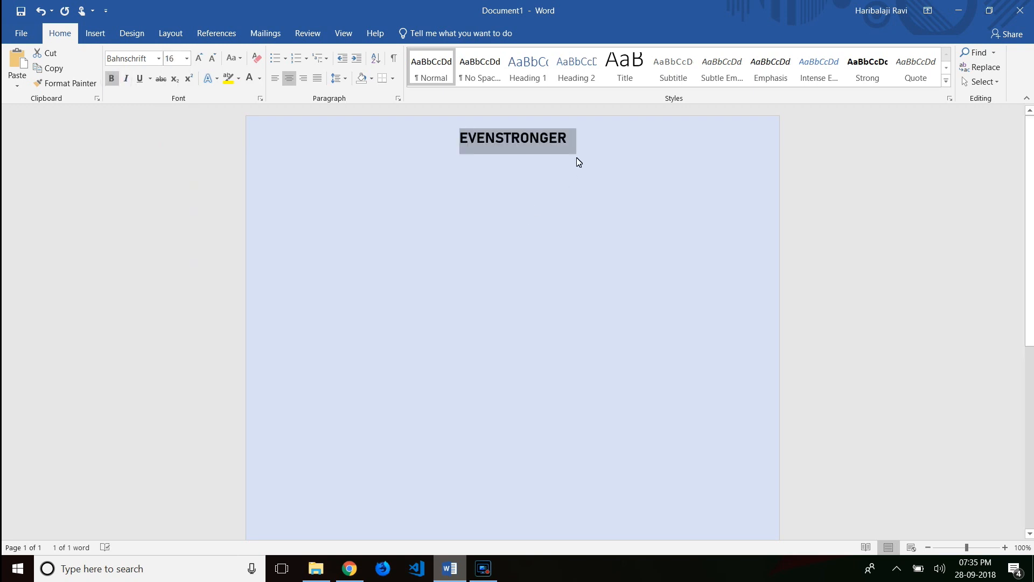
{"action": "left_click", "coordinate": [260, 78]}
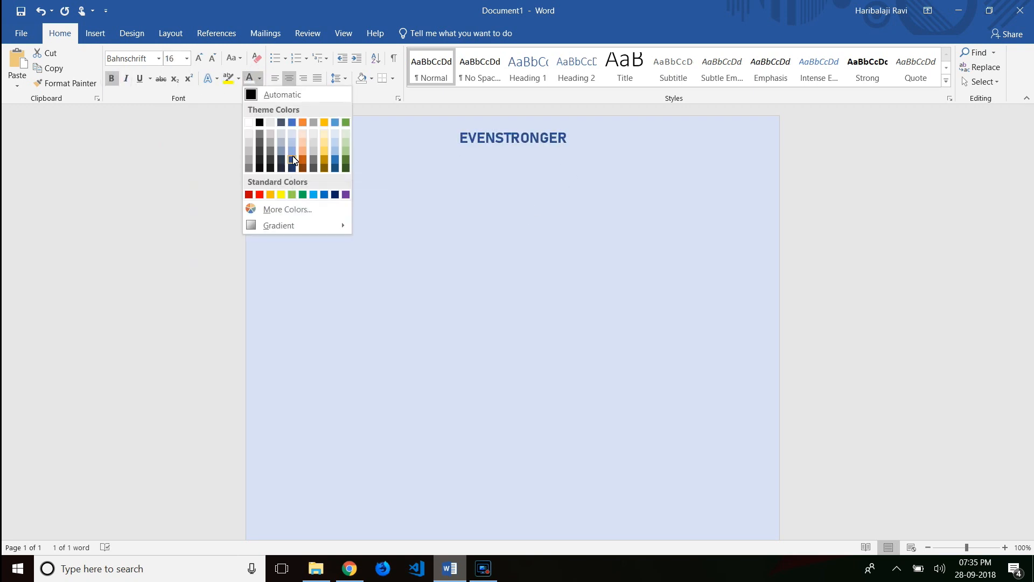
{"action": "left_click", "coordinate": [293, 158]}
{"action": "left_click", "coordinate": [573, 187]}
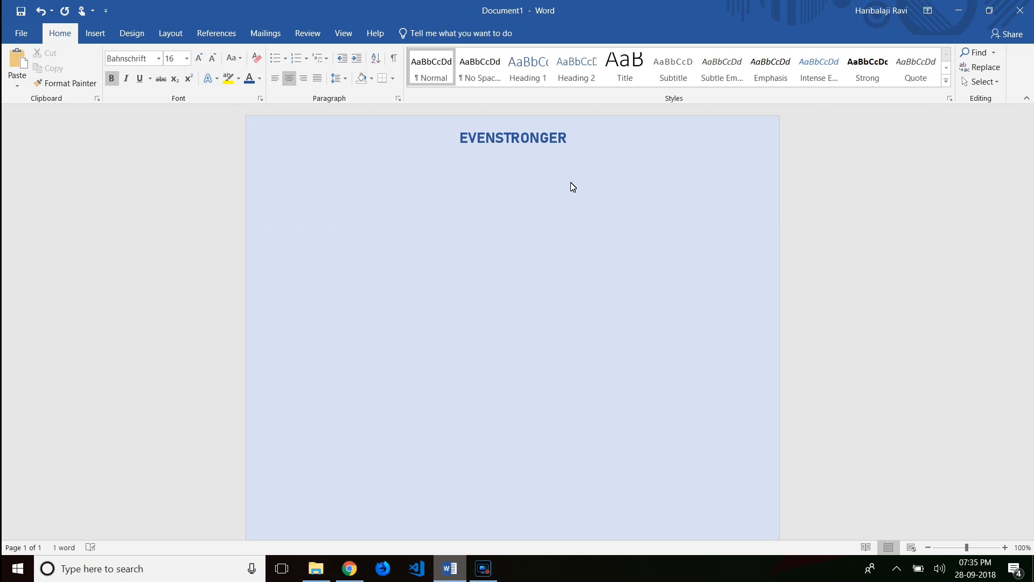
{"action": "left_click", "coordinate": [186, 58]}
{"action": "left_click", "coordinate": [173, 131]}
- Add an 11-point dark blue-gray 'Full Stack Developer' subtitle, then a contact line with phone, e-mail and LinkedIn
{"action": "key", "text": "Return"}
{"action": "type", "text": "Full Stack Developer"}
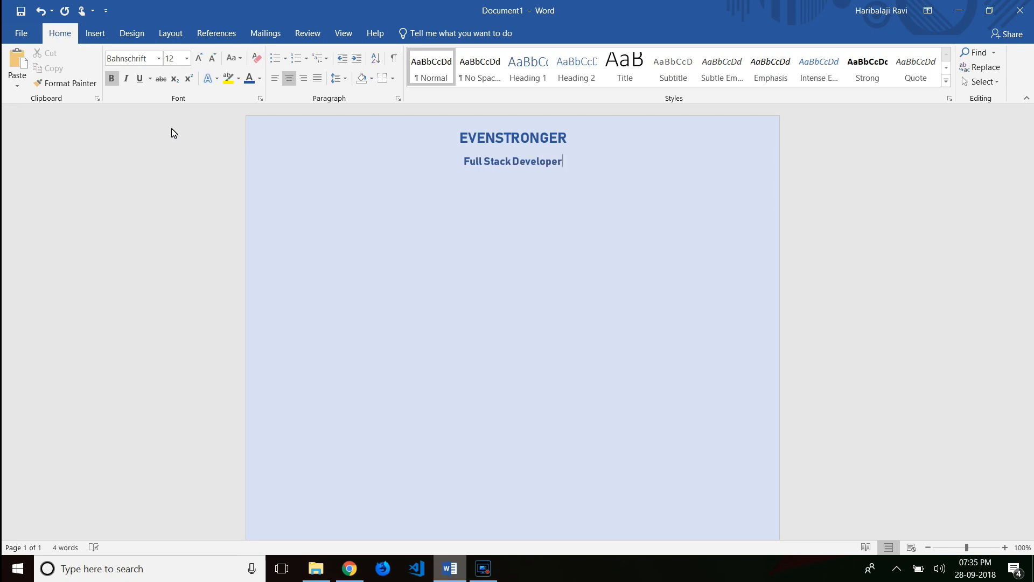
{"action": "key", "text": "shift+Home"}
{"action": "left_click", "coordinate": [186, 58]}
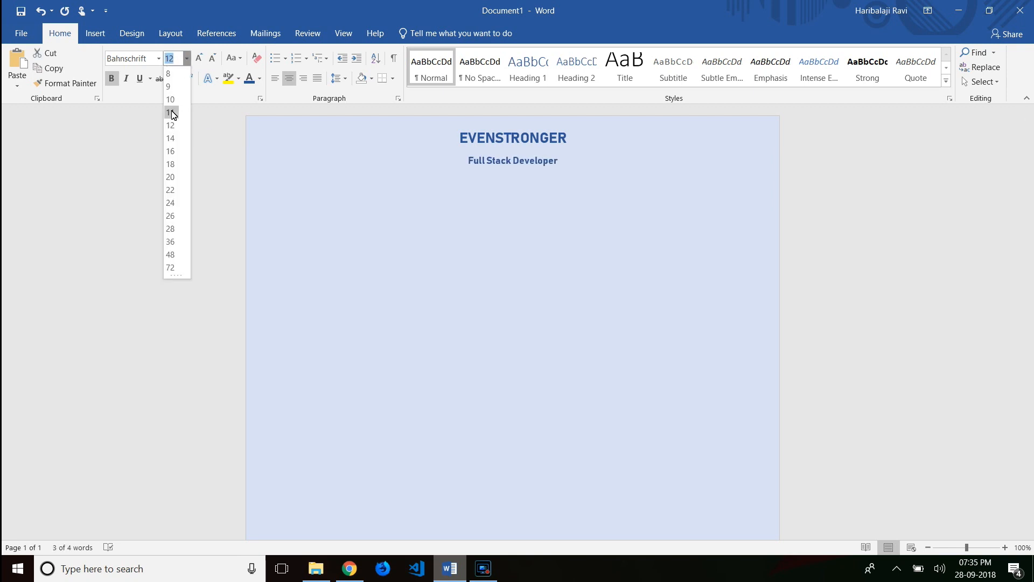
{"action": "left_click", "coordinate": [173, 114]}
{"action": "left_click", "coordinate": [259, 78]}
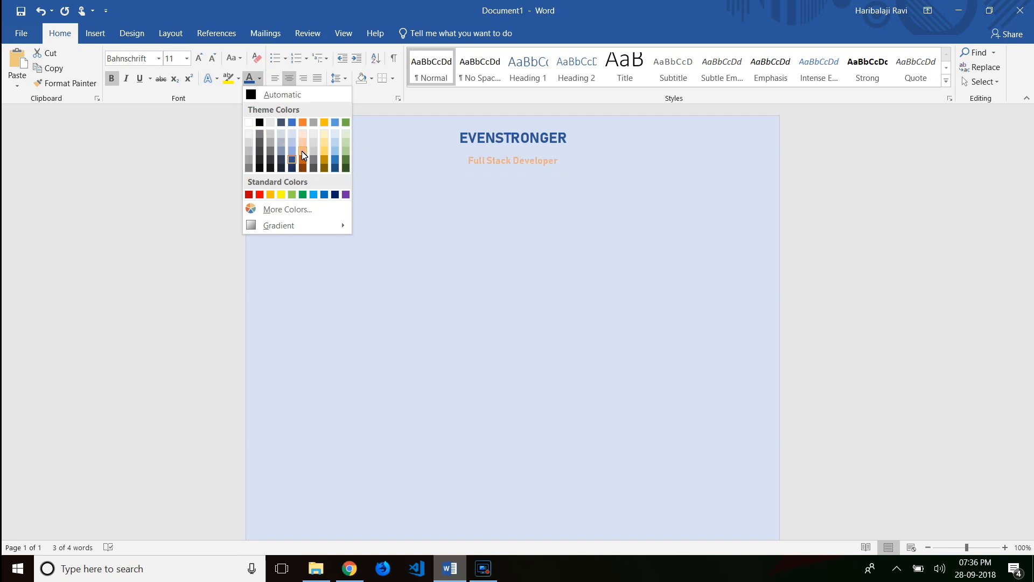
{"action": "left_click", "coordinate": [281, 159]}
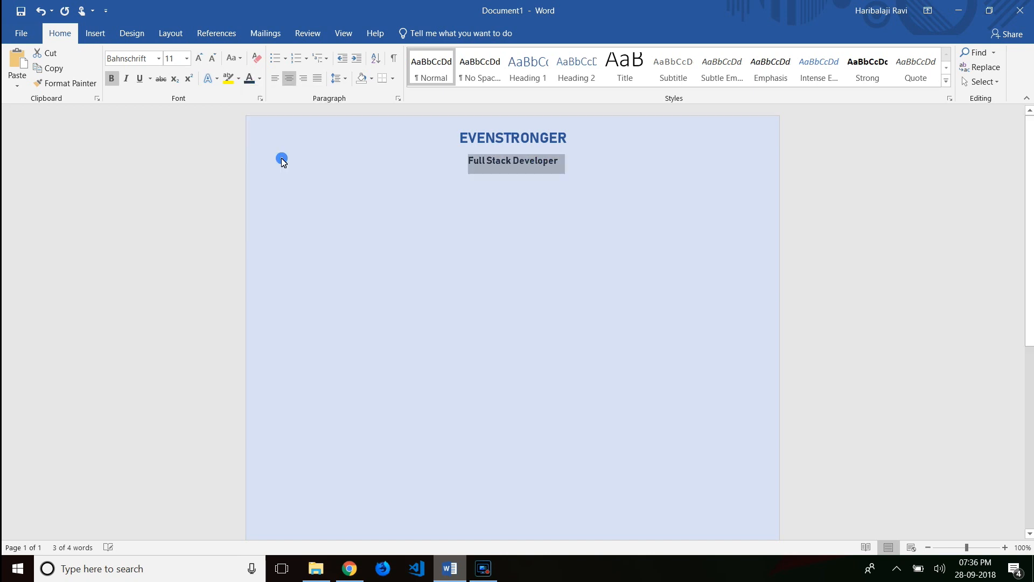
{"action": "left_click", "coordinate": [578, 172]}
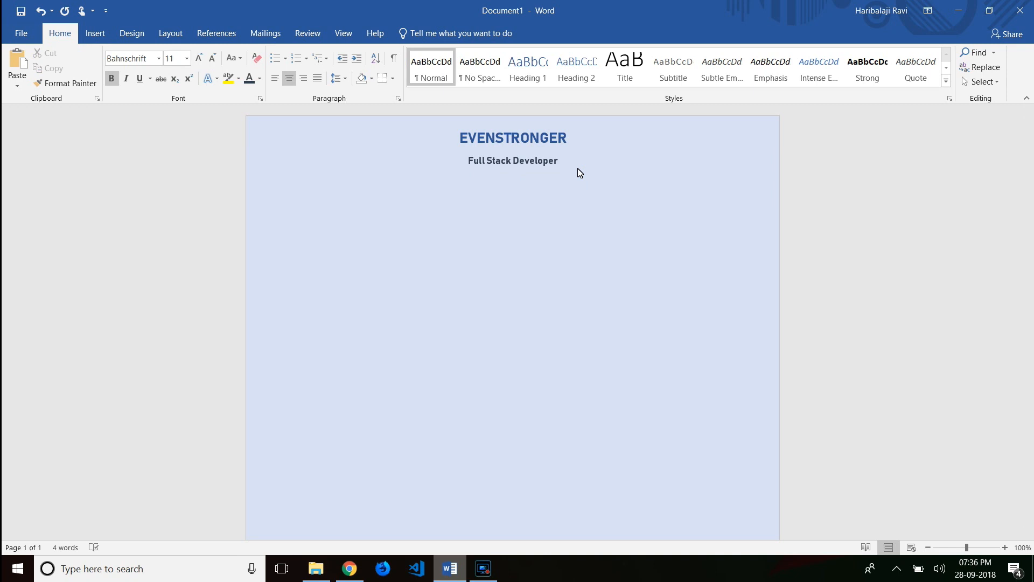
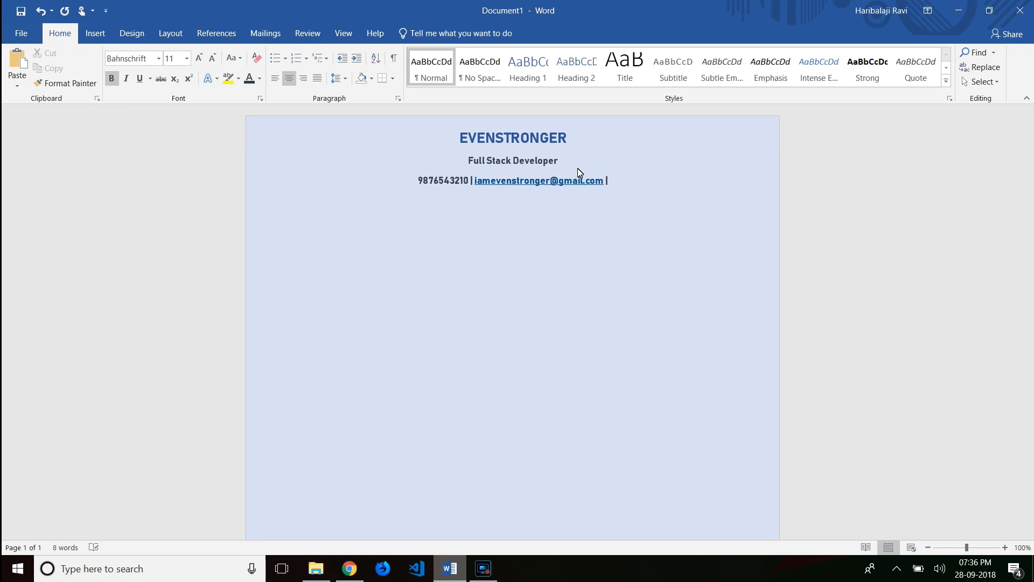
{"action": "type", "text": " linkedin.co"}
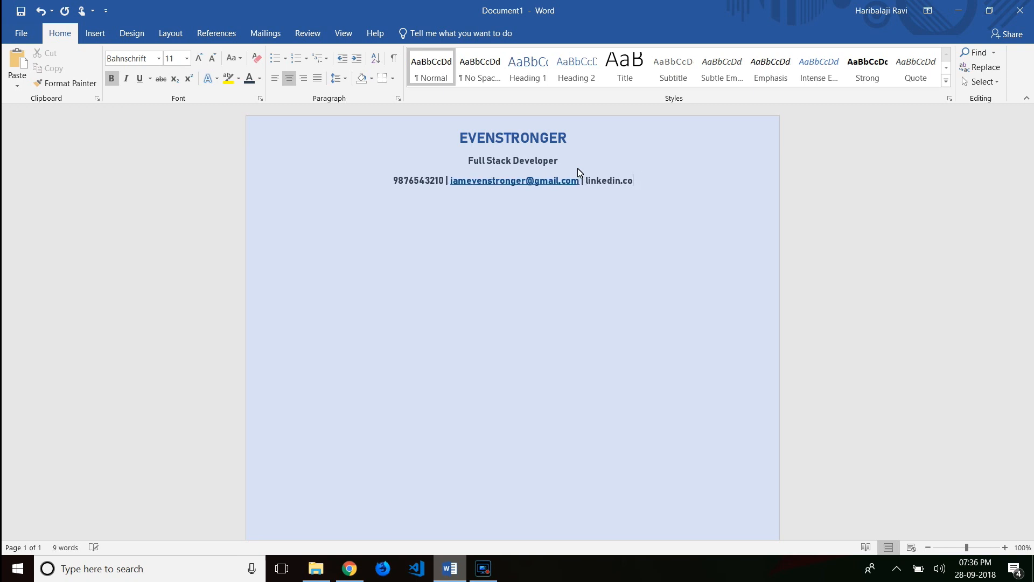
{"action": "type", "text": "m/in/evenstronger"}
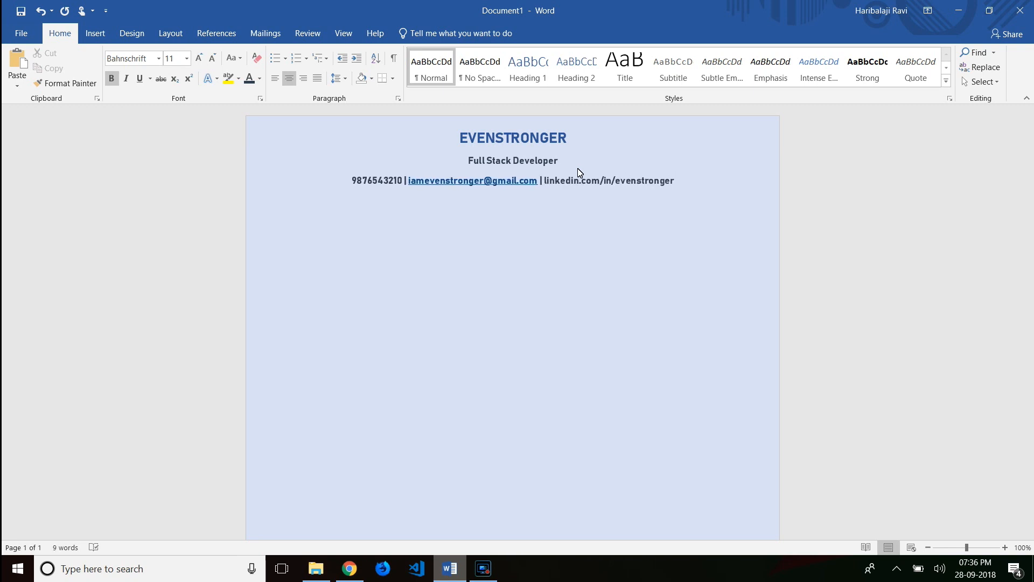
- Make the contact line text white
{"action": "key", "text": "shift+Home"}
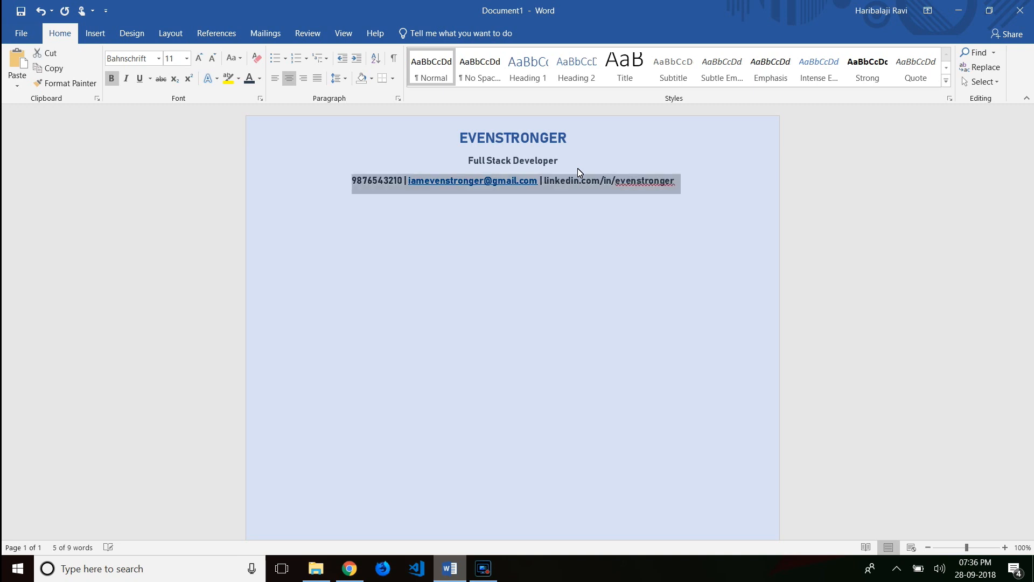
{"action": "left_click", "coordinate": [259, 78]}
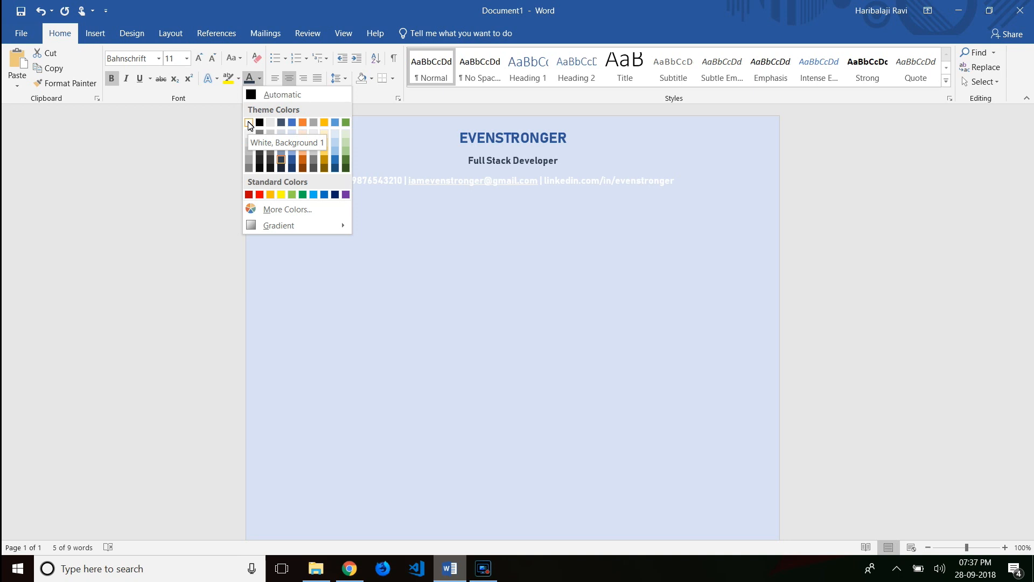
{"action": "left_click", "coordinate": [248, 123]}
{"action": "left_click", "coordinate": [330, 267]}
- Change the page color to Blue, Accent 1, Lighter 40%
{"action": "left_click", "coordinate": [133, 32]}
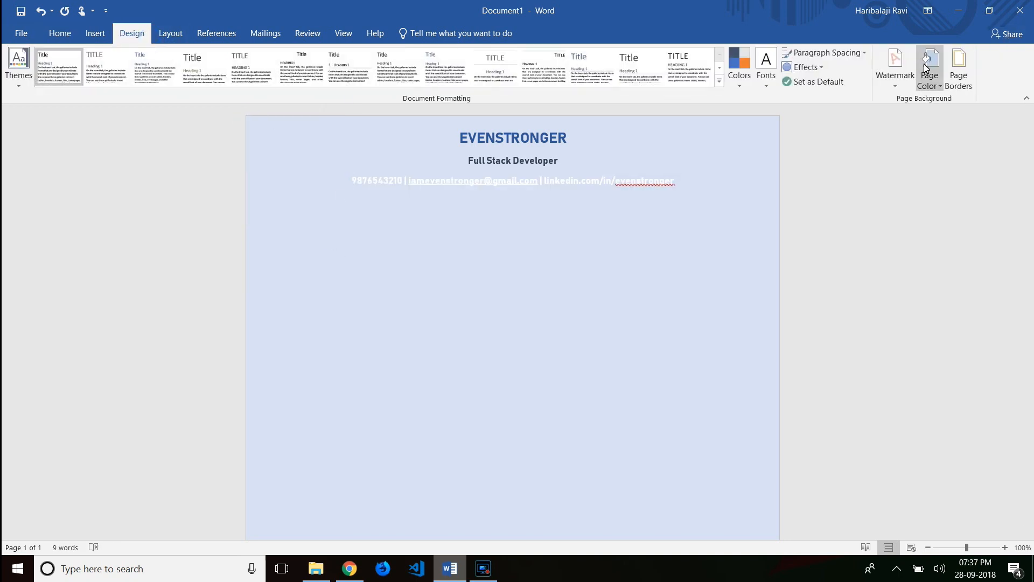
{"action": "left_click", "coordinate": [929, 69]}
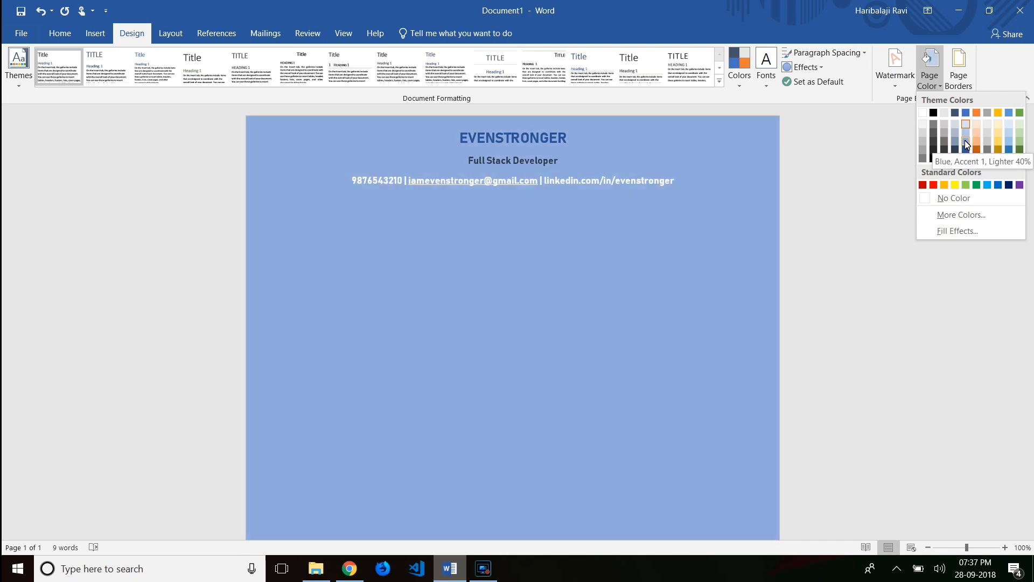
{"action": "left_click", "coordinate": [965, 140]}
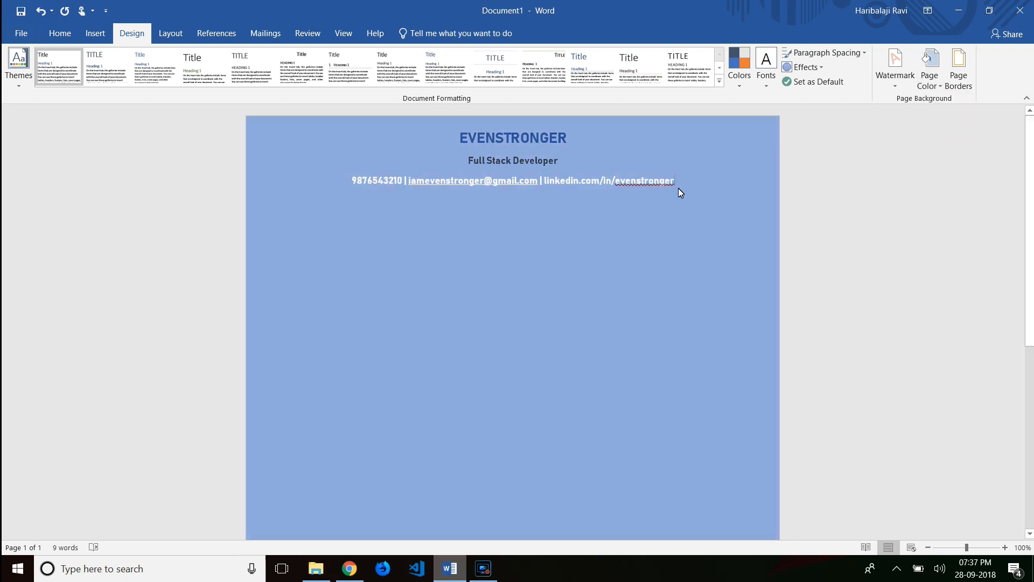
- Draw a horizontal divider line under the contact line
{"action": "left_click", "coordinate": [93, 34]}
{"action": "left_click", "coordinate": [204, 87]}
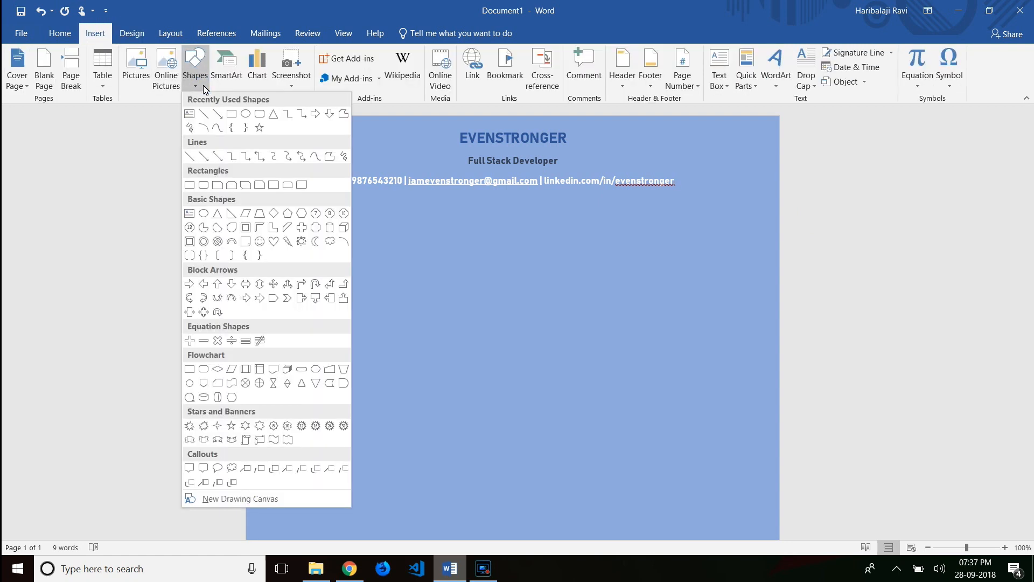
{"action": "left_click", "coordinate": [204, 113]}
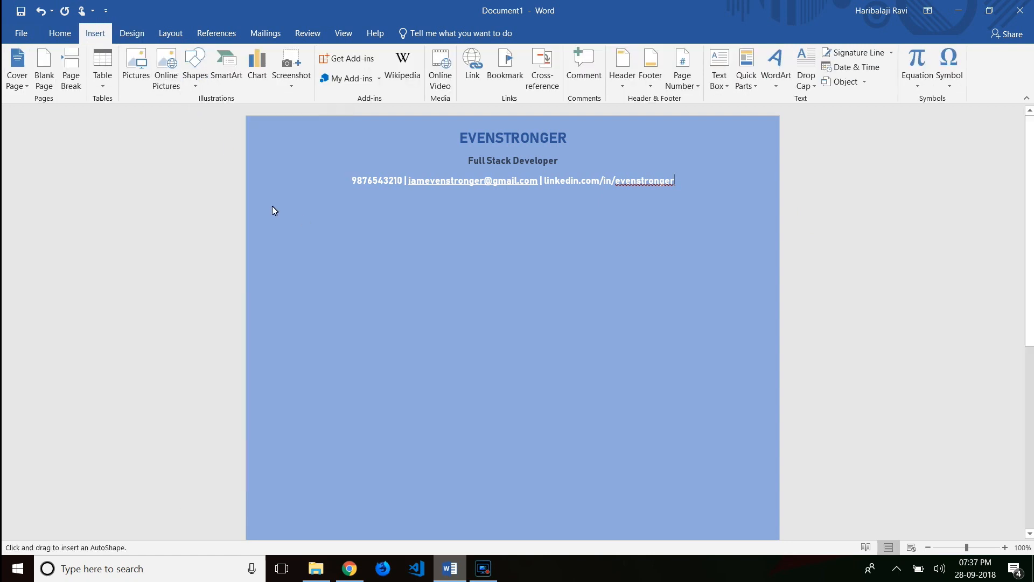
{"action": "mouse_move", "coordinate": [257, 202]}
{"action": "left_mouse_down"}
{"action": "mouse_move", "coordinate": [564, 235]}
{"action": "mouse_move", "coordinate": [636, 225]}
{"action": "mouse_move", "coordinate": [701, 194]}
{"action": "mouse_move", "coordinate": [772, 198]}
{"action": "left_mouse_up"}
{"action": "left_click", "coordinate": [857, 247]}
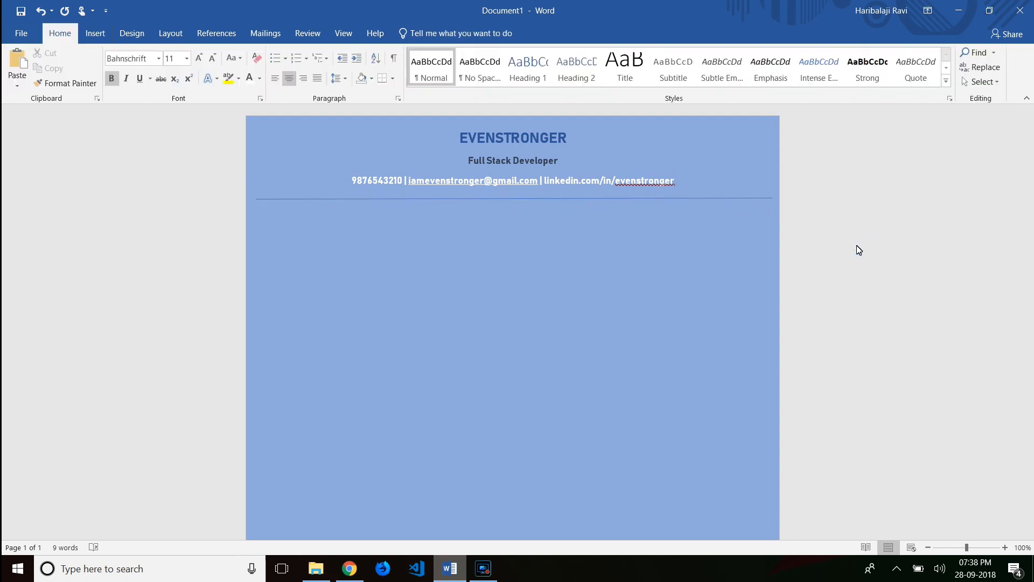
- Add an AREA OF INTEREST heading in dark blue-grey below the divider
{"action": "left_click", "coordinate": [548, 280]}
{"action": "type", "text": "AREA OF INTEREST"}
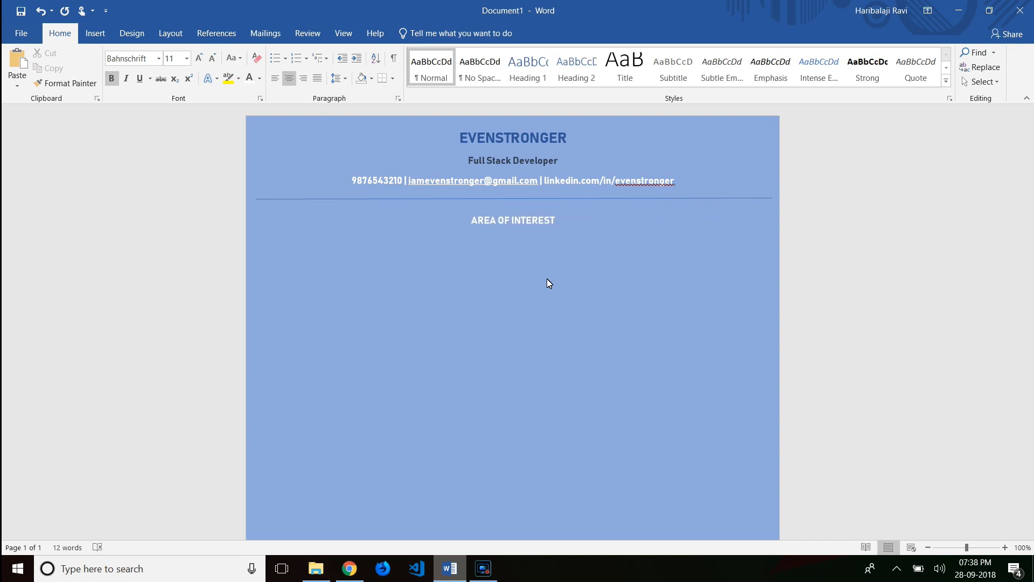
{"action": "key", "text": "shift+Home"}
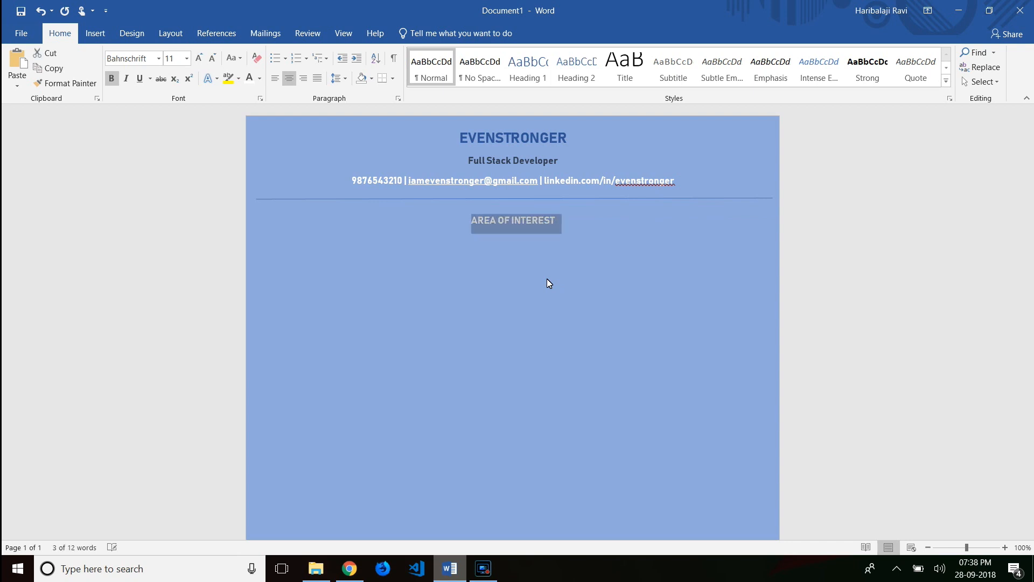
{"action": "left_click", "coordinate": [259, 78]}
{"action": "left_click", "coordinate": [280, 159]}
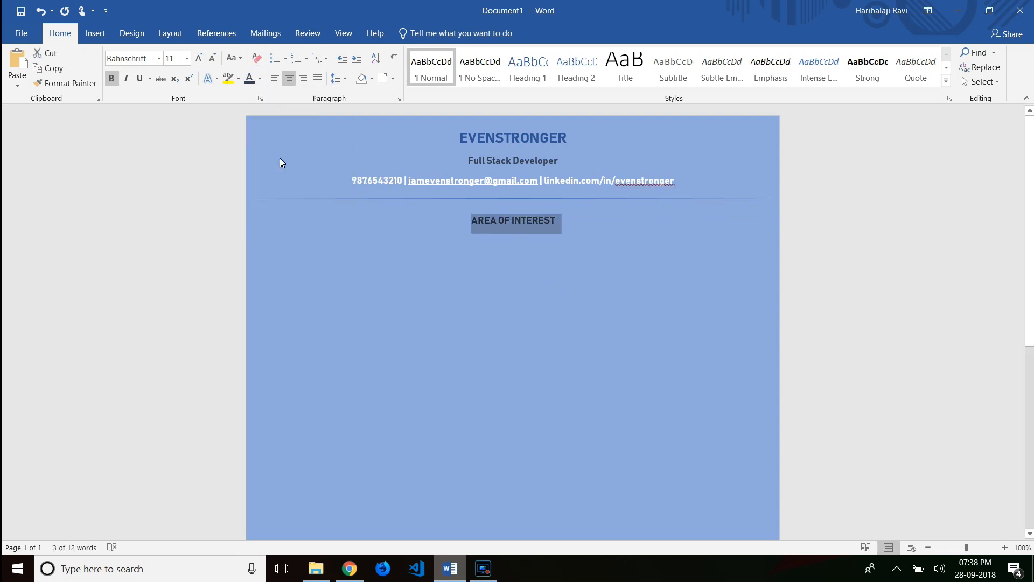
{"action": "left_click", "coordinate": [573, 225]}
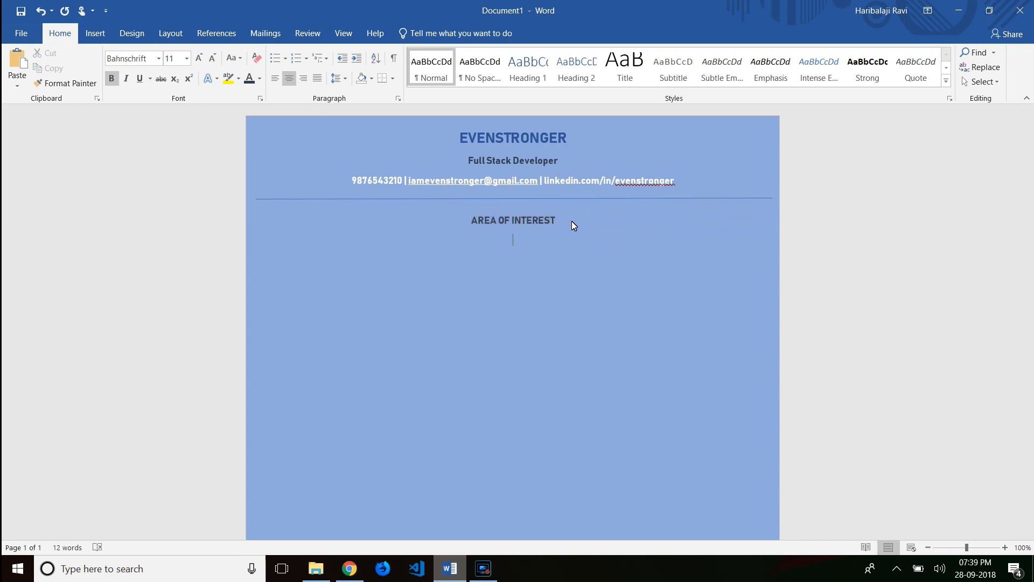
- Type the keyword line 'Web technology | Data structures | Algorithm' with pipe separators
{"action": "type", "text": "Web technology . Data structures"}
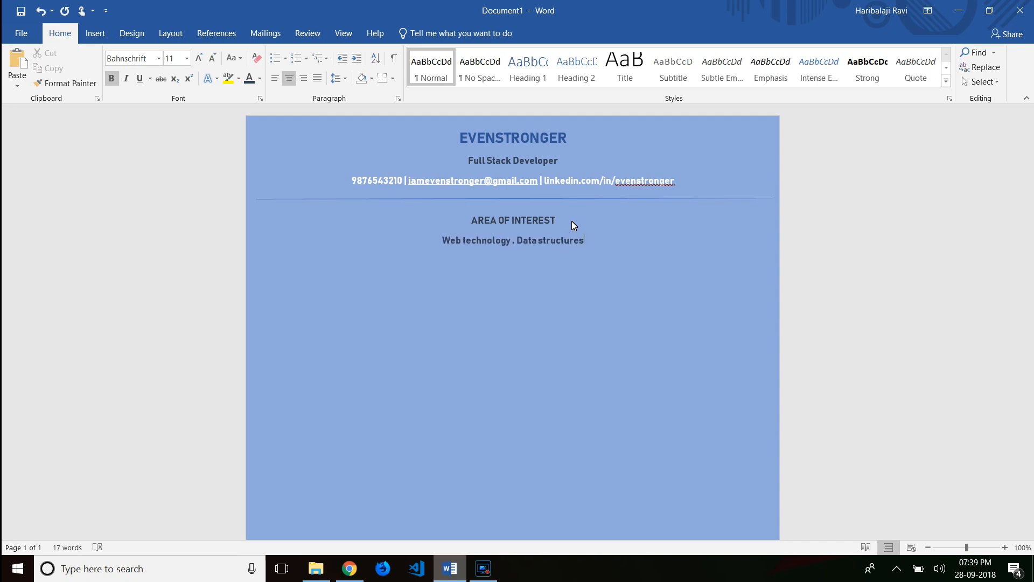
{"action": "type", "text": " . Algorithm"}
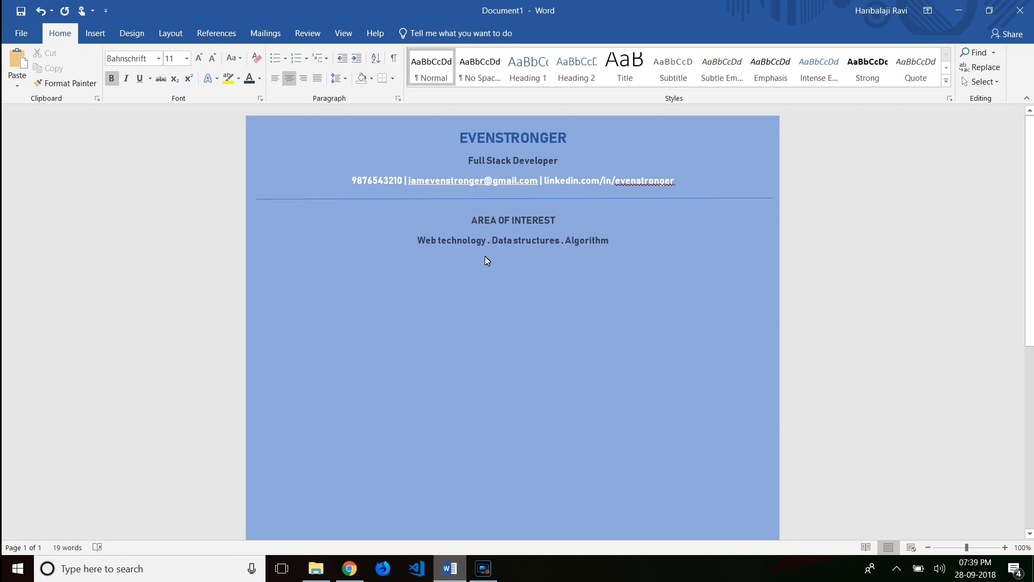
{"action": "key", "text": "BackSpace"}
{"action": "type", "text": "|"}
{"action": "left_click", "coordinate": [564, 243]}
{"action": "key", "text": "BackSpace"}
{"action": "type", "text": "|"}
{"action": "left_click", "coordinate": [622, 241]}
- Make the keyword line text nearly white
{"action": "left_click_drag", "start_coordinate": [597, 238], "coordinate": [416, 241]}
{"action": "left_click", "coordinate": [260, 79]}
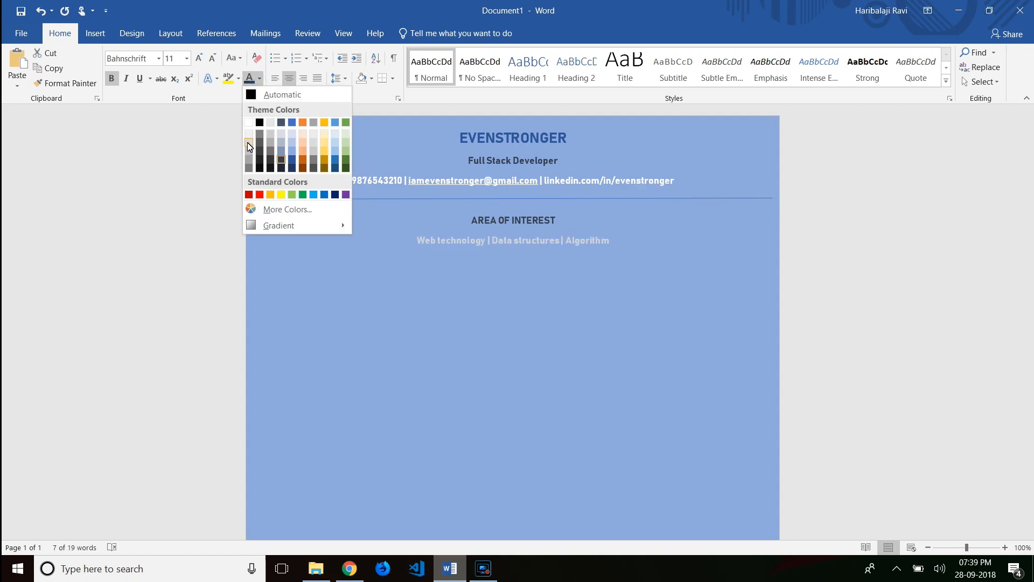
{"action": "left_click", "coordinate": [249, 134]}
{"action": "left_click", "coordinate": [634, 244]}
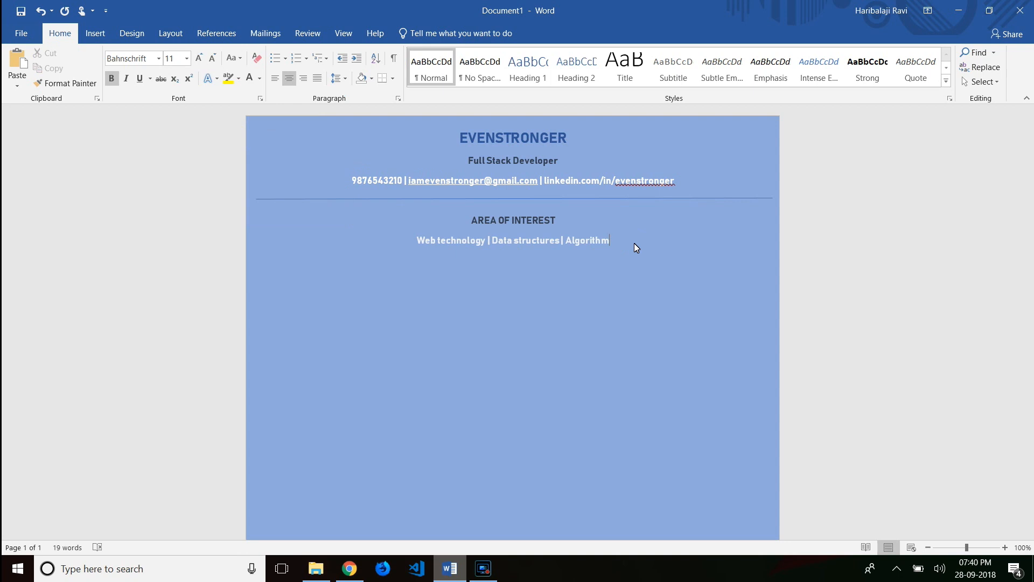
- Copy the divider and place the copy below the keyword line
{"action": "left_click", "coordinate": [627, 199]}
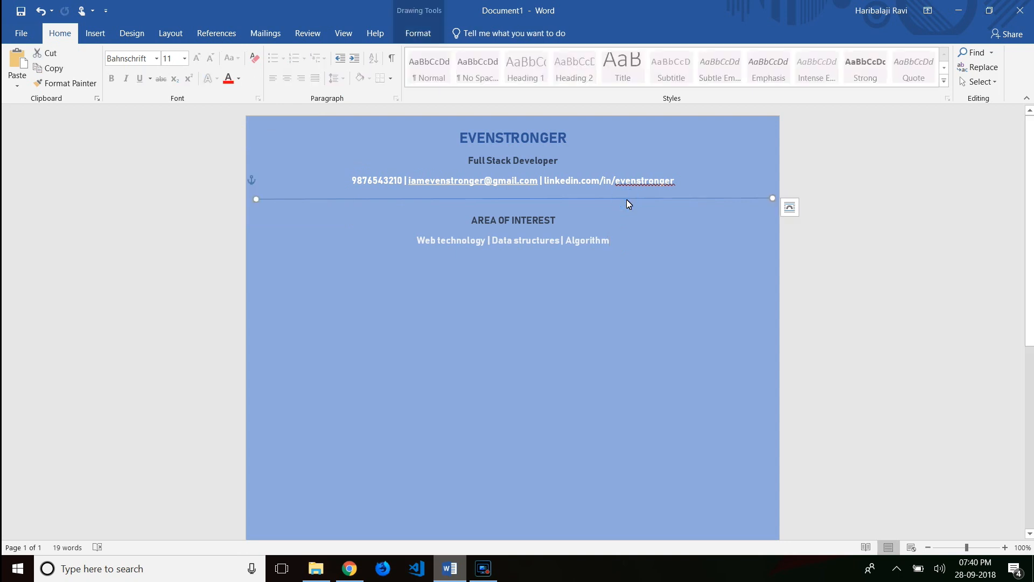
{"action": "right_click", "coordinate": [627, 200]}
{"action": "left_click", "coordinate": [645, 223]}
{"action": "left_click", "coordinate": [564, 296]}
{"action": "key", "text": "ctrl+v"}
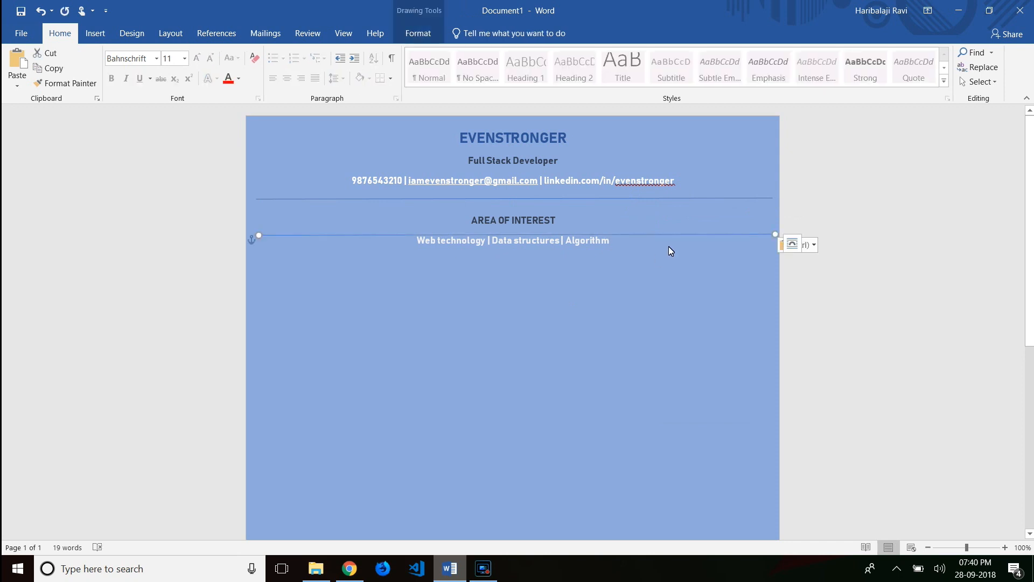
{"action": "left_click_drag", "start_coordinate": [669, 234], "coordinate": [663, 256]}
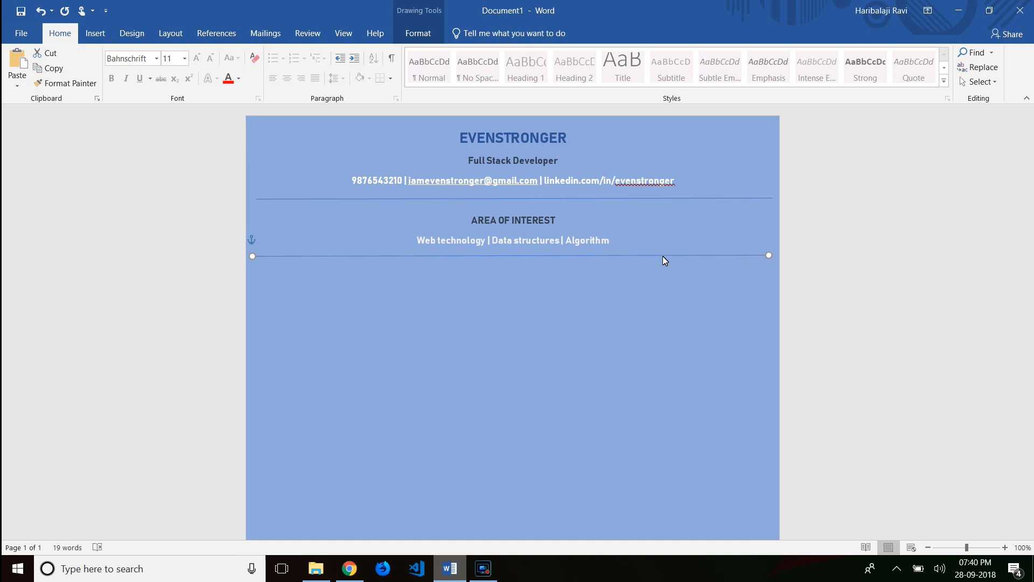
{"action": "left_click", "coordinate": [664, 335]}
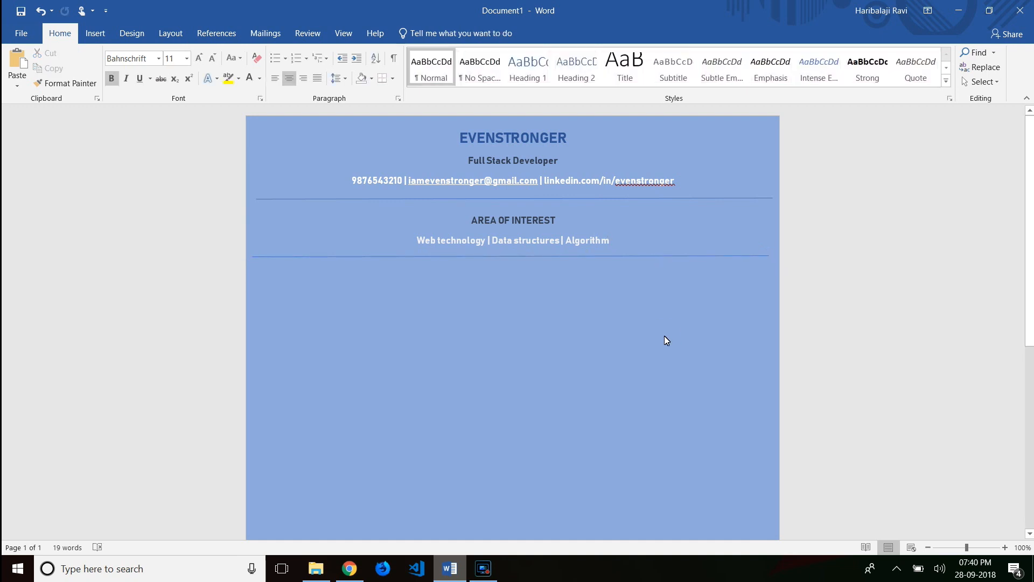
- Stretch both divider lines to the left and right page edges
{"action": "left_click", "coordinate": [696, 256]}
{"action": "left_click_drag", "start_coordinate": [768, 255], "coordinate": [781, 257]}
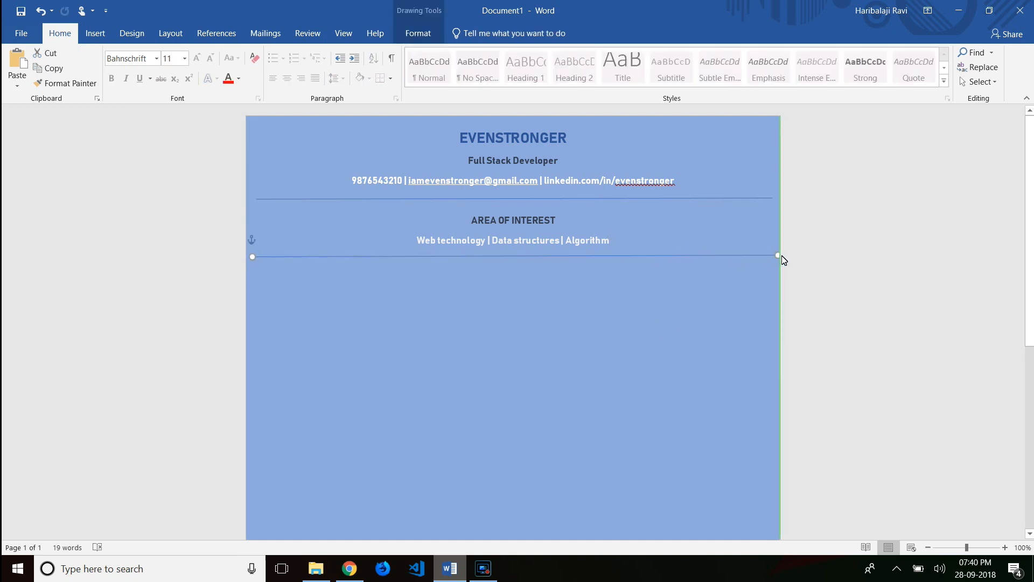
{"action": "left_click_drag", "start_coordinate": [250, 258], "coordinate": [243, 257]}
{"action": "left_click", "coordinate": [354, 199]}
{"action": "left_click_drag", "start_coordinate": [246, 199], "coordinate": [242, 201]}
{"action": "left_click_drag", "start_coordinate": [772, 198], "coordinate": [786, 199]}
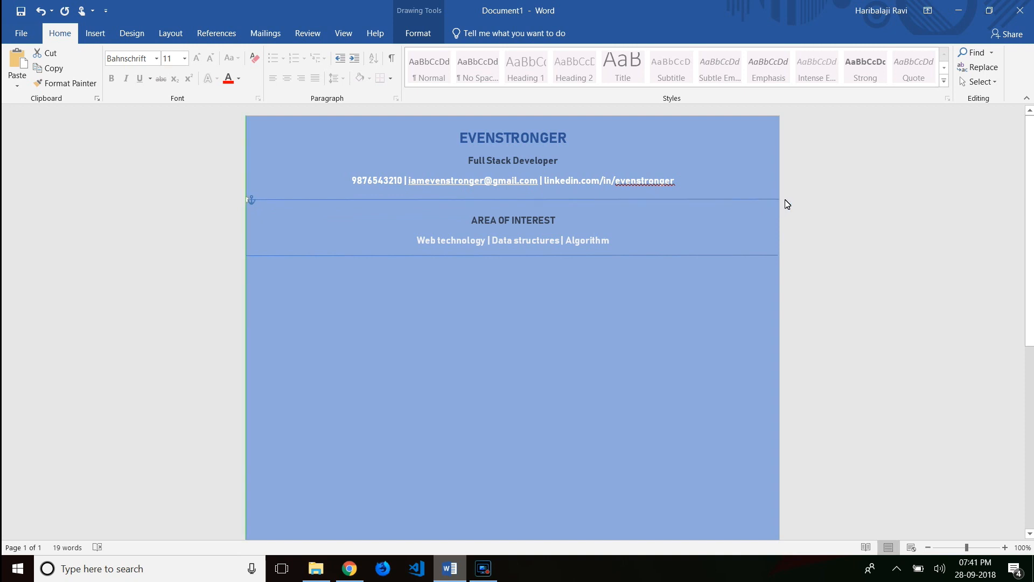
{"action": "left_click", "coordinate": [849, 242]}
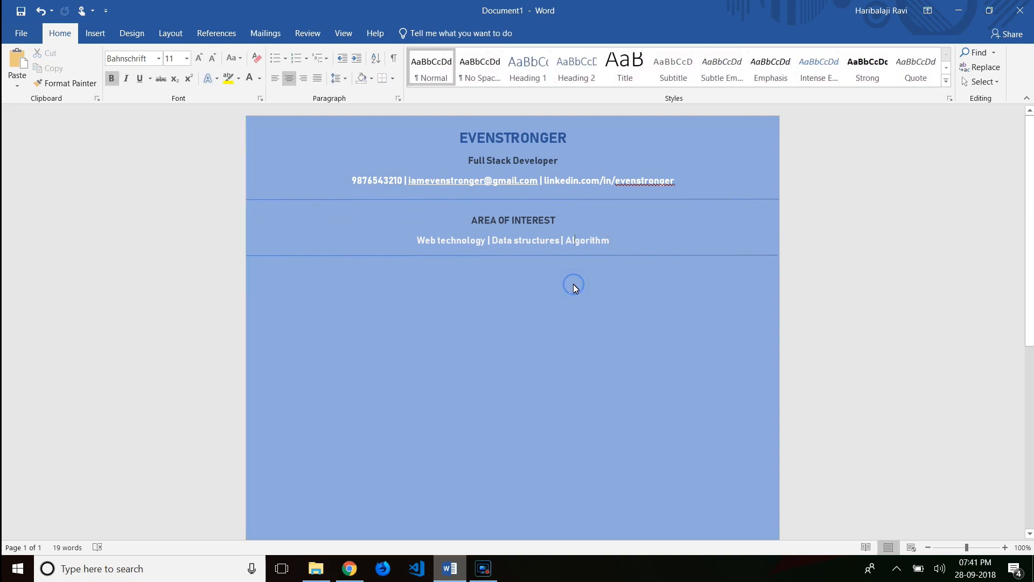
- Add a HANDS ON EXPERIENCE heading coloured dark
{"action": "key", "text": "Return"}
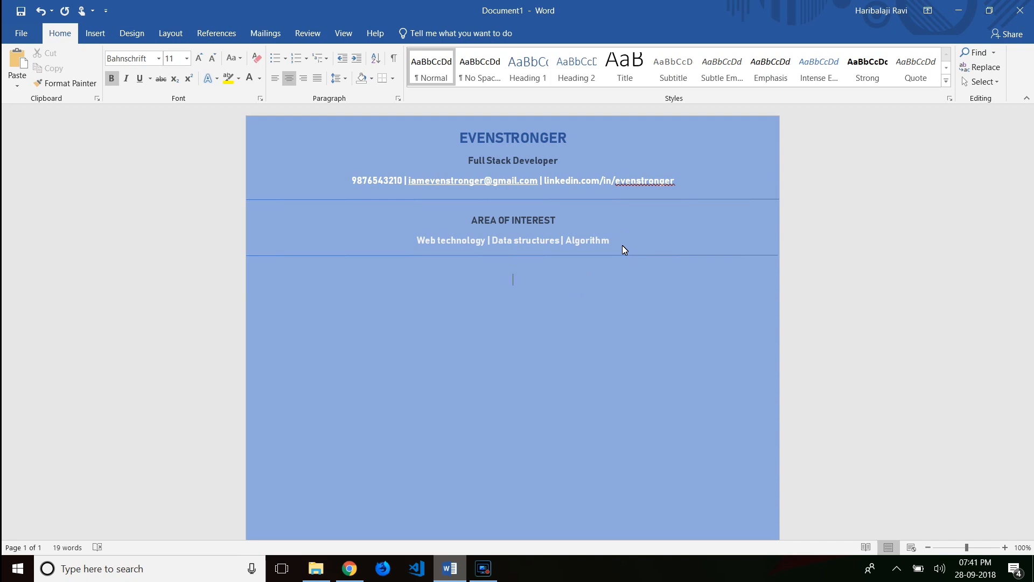
{"action": "type", "text": "HANDS ON EXPERIENCE"}
{"action": "key", "text": "shift+Home"}
{"action": "left_click", "coordinate": [260, 78]}
{"action": "left_click", "coordinate": [262, 120]}
{"action": "left_click", "coordinate": [597, 286]}
- Type the first skills line 'NodeJs . Python . Java . C/C++ . Ruby'
{"action": "left_click", "coordinate": [96, 33]}
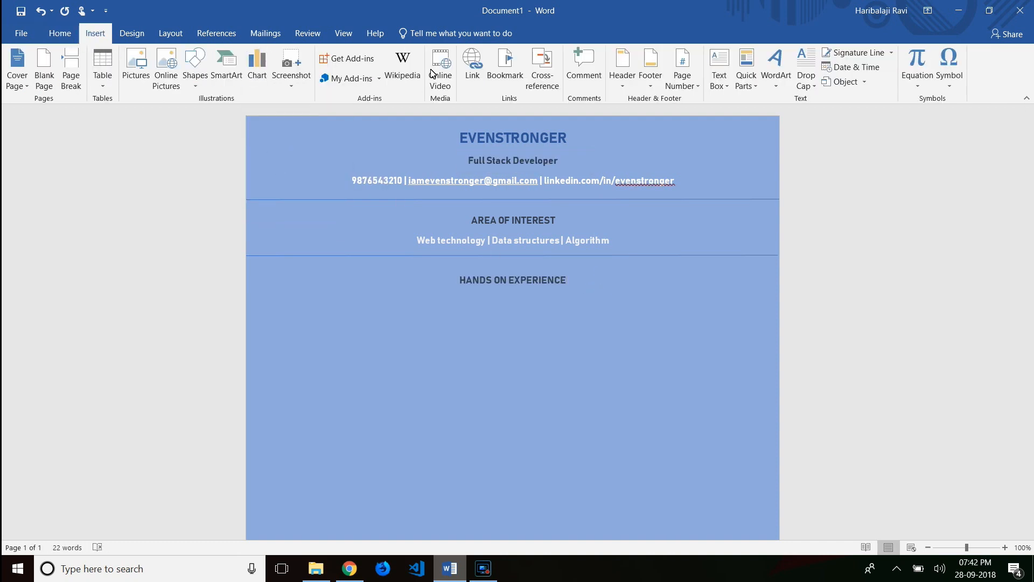
{"action": "key", "text": "Return"}
{"action": "scroll", "coordinate": [603, 322], "scroll_direction": "down", "scroll_amount": 1}
{"action": "scroll", "coordinate": [604, 322], "scroll_direction": "up", "scroll_amount": 1}
{"action": "type", "text": "NodeJs . Python . Java . C/C"}
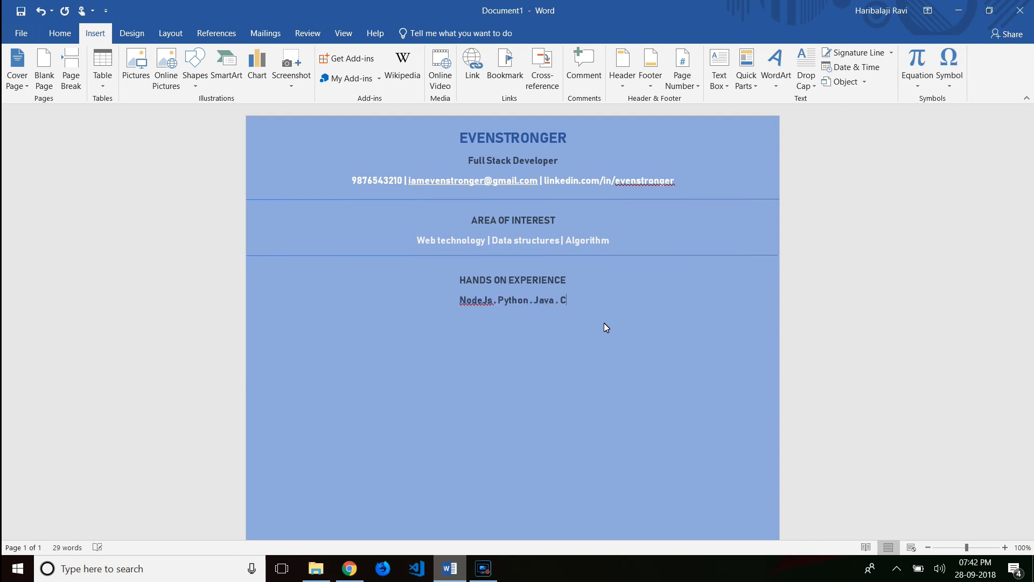
{"action": "type", "text": "++ ."}
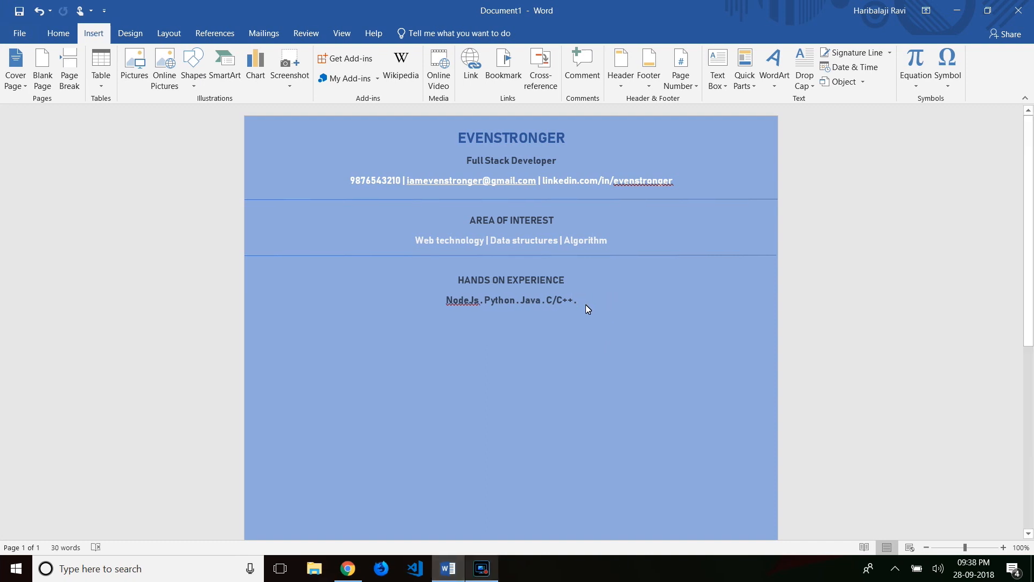
{"action": "type", "text": "Ruby"}
{"action": "key", "text": "Return"}
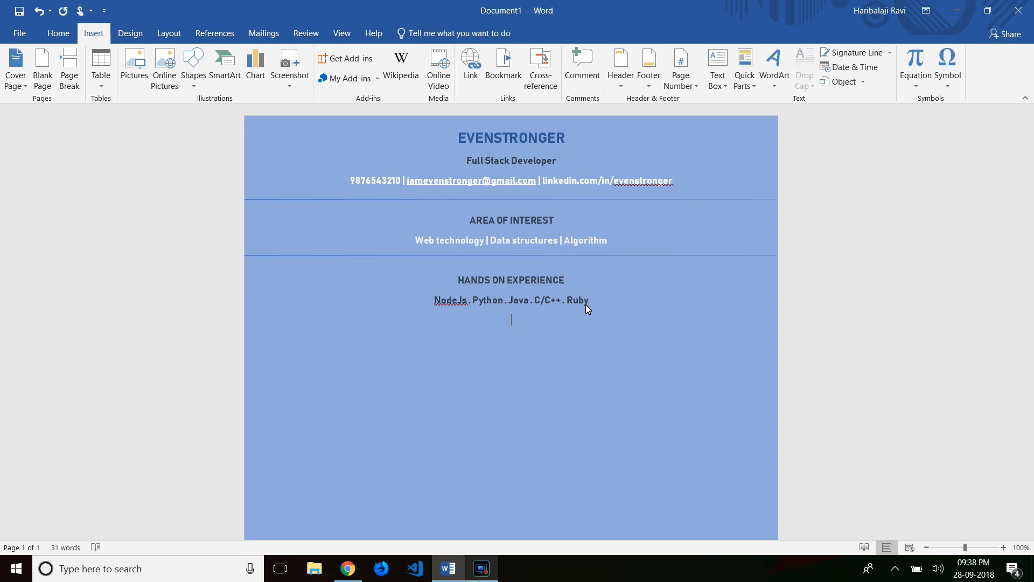
- Add the lines 'HTML . CSS . Angular . React . Vue.js' and 'Mysql . MongoDB . Cassendra . Neo4j'
{"action": "left_click", "coordinate": [541, 321]}
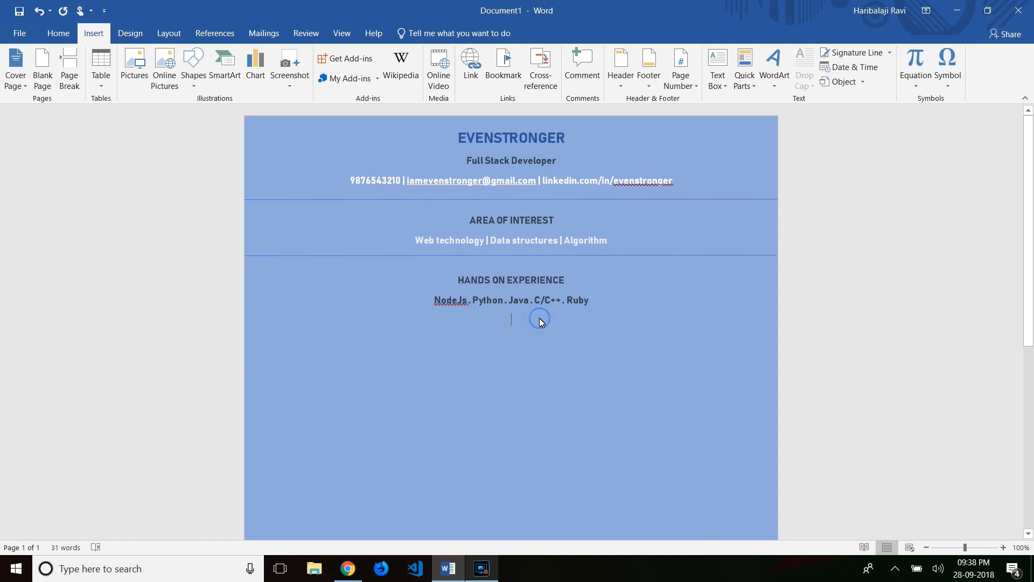
{"action": "type", "text": "HTML"}
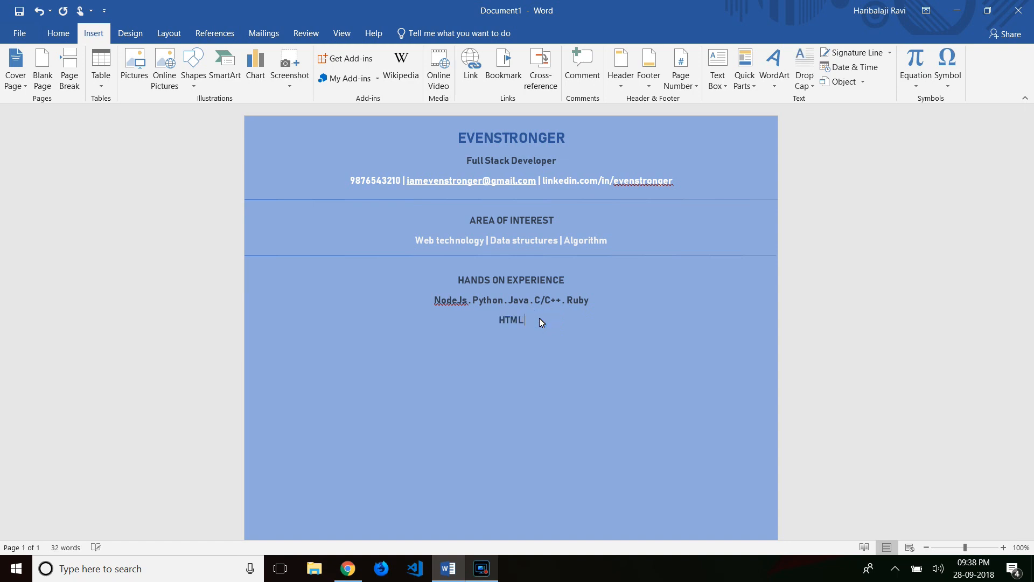
{"action": "type", "text": " . CSS . Angular . React . Vue.js"}
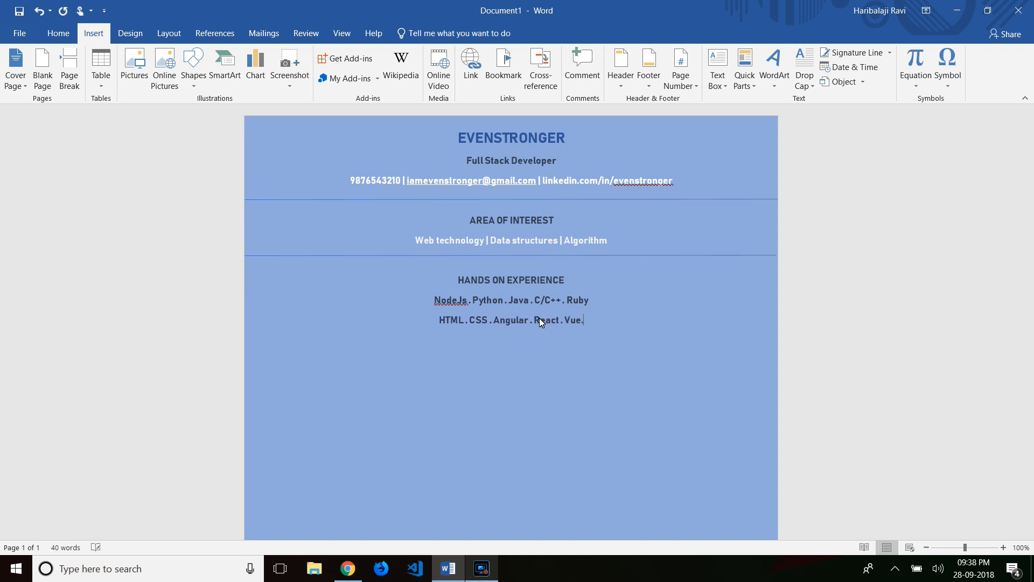
{"action": "key", "text": "Return"}
{"action": "type", "text": "Mysql . MOnogoDB"}
{"action": "key", "text": "Left"}
{"action": "key", "text": "Left"}
{"action": "key", "text": "Left"}
{"action": "key", "text": "Left"}
{"action": "key", "text": "BackSpace"}
{"action": "type", "text": "o"}
{"action": "key", "text": "Right"}
{"action": "key", "text": "Right"}
{"action": "key", "text": "Right"}
{"action": "key", "text": "Right"}
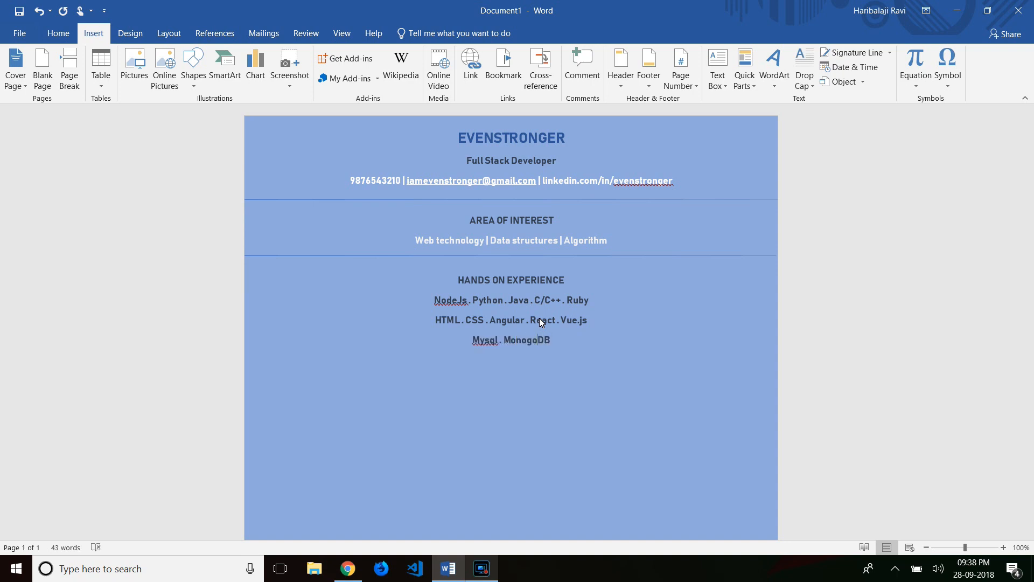
{"action": "type", "text": ". Cassen"}
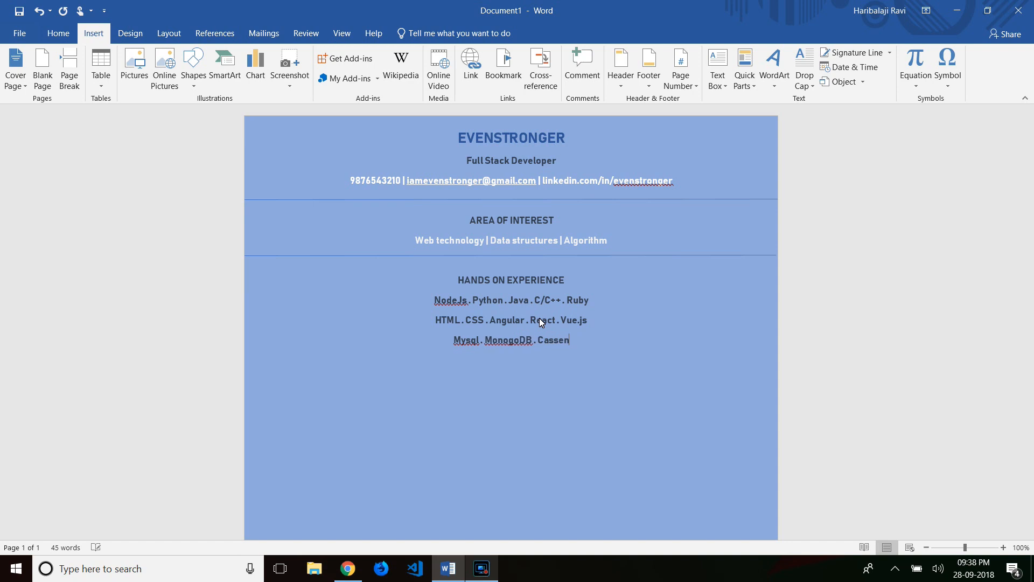
{"action": "type", "text": "dra . "}
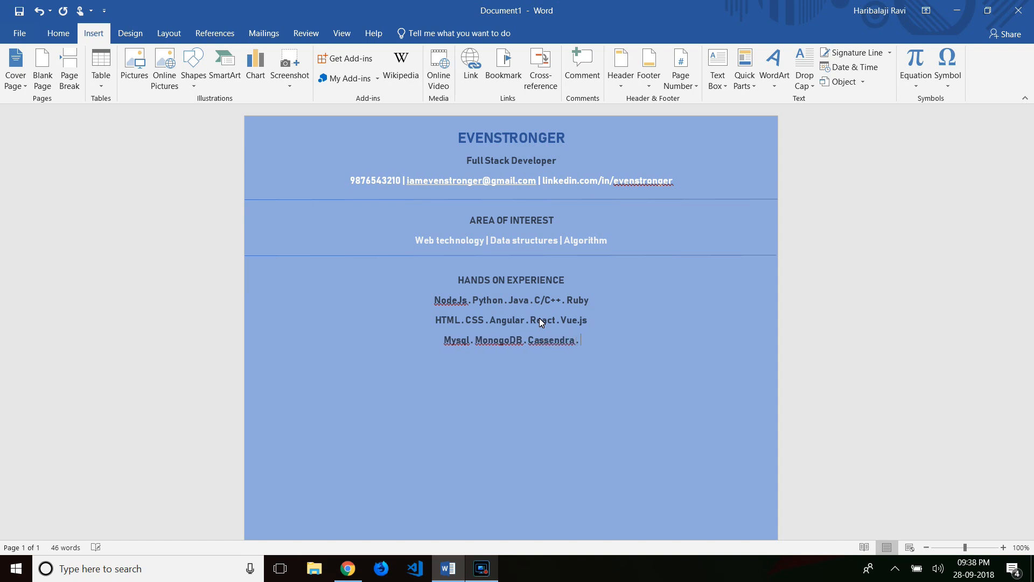
{"action": "type", "text": "Neo4j"}
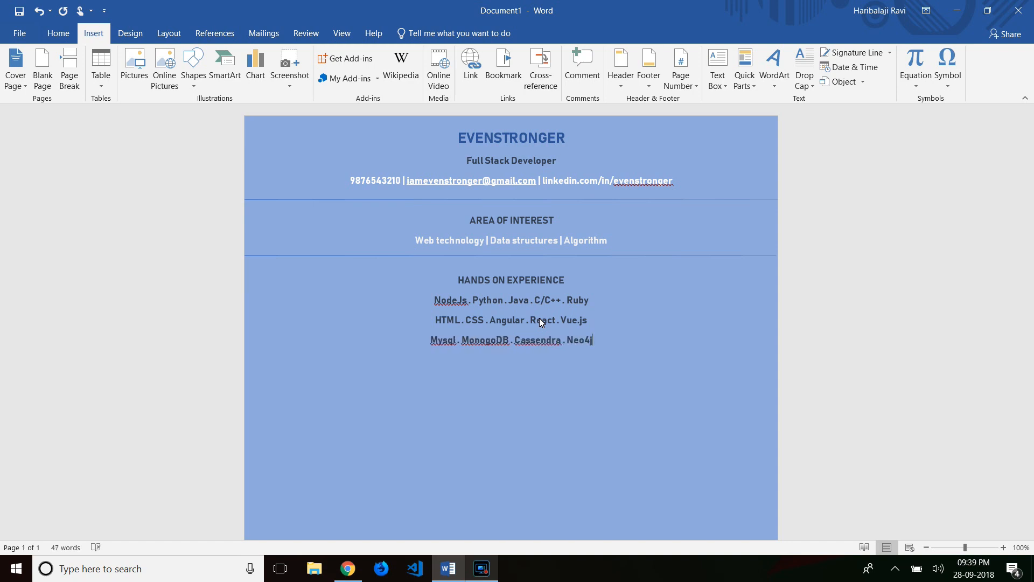
- Add the fourth line 'Git . Mercurial . Heroku . AWS'
{"action": "key", "text": "Return"}
{"action": "type", "text": "Git . Mercurial ."}
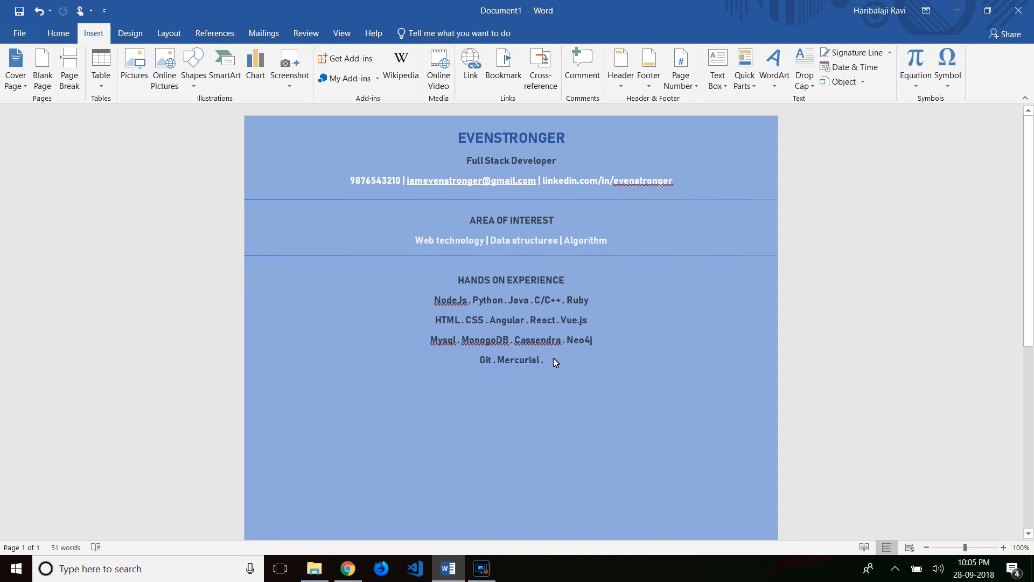
{"action": "type", "text": "Heroku . AWS"}
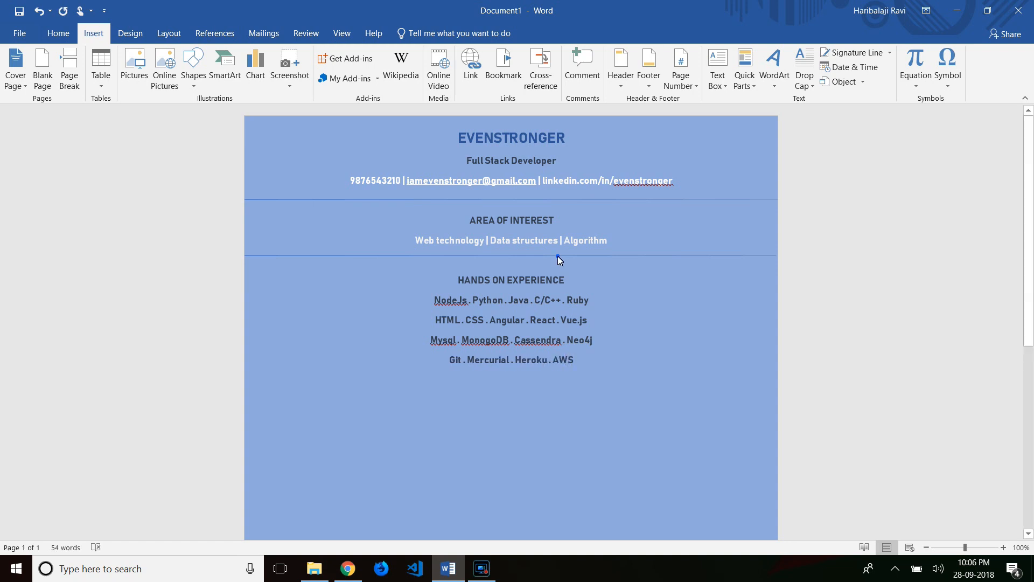
- Paste a divider line just below the AWS line and tidy the blank lines around it
{"action": "key", "text": "ctrl+v"}
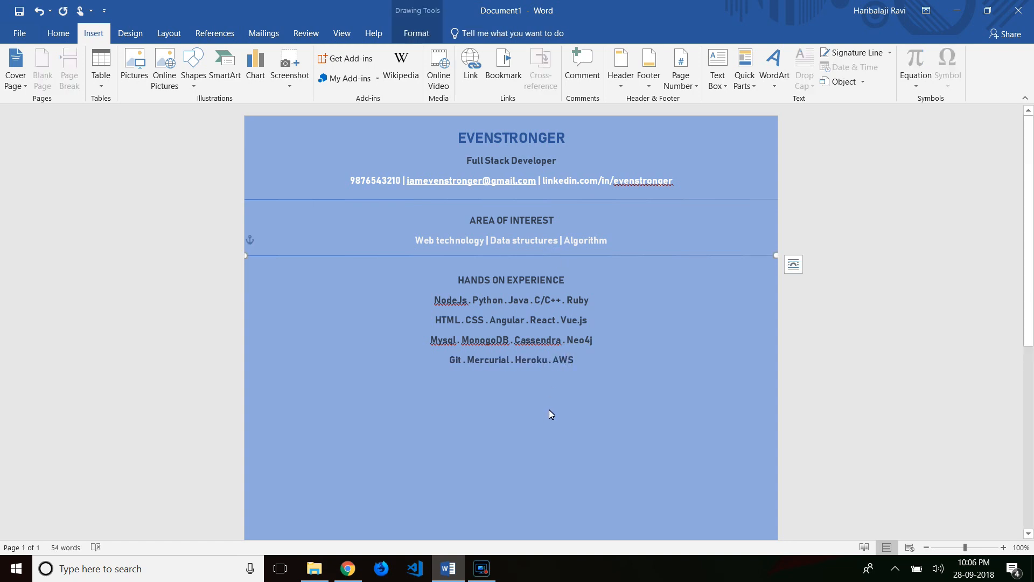
{"action": "left_click", "coordinate": [570, 378]}
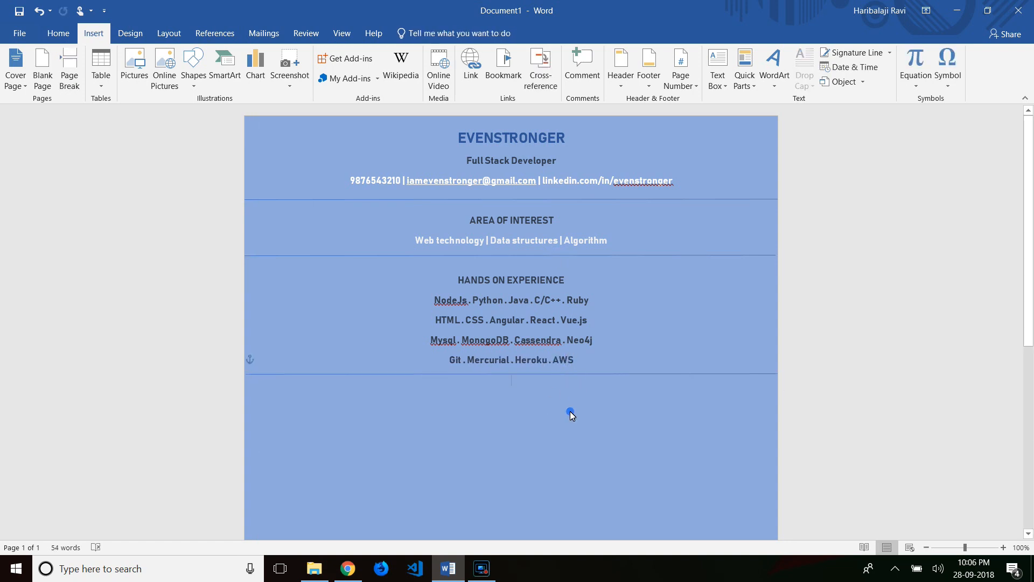
{"action": "left_click_drag", "start_coordinate": [576, 375], "coordinate": [577, 379]}
{"action": "left_click", "coordinate": [550, 397]}
{"action": "key", "text": "Return"}
{"action": "key", "text": "BackSpace"}
{"action": "left_click", "coordinate": [590, 370]}
{"action": "key", "text": "Return"}
{"action": "key", "text": "BackSpace"}
{"action": "double_click", "coordinate": [509, 419]}
{"action": "key", "text": "BackSpace"}
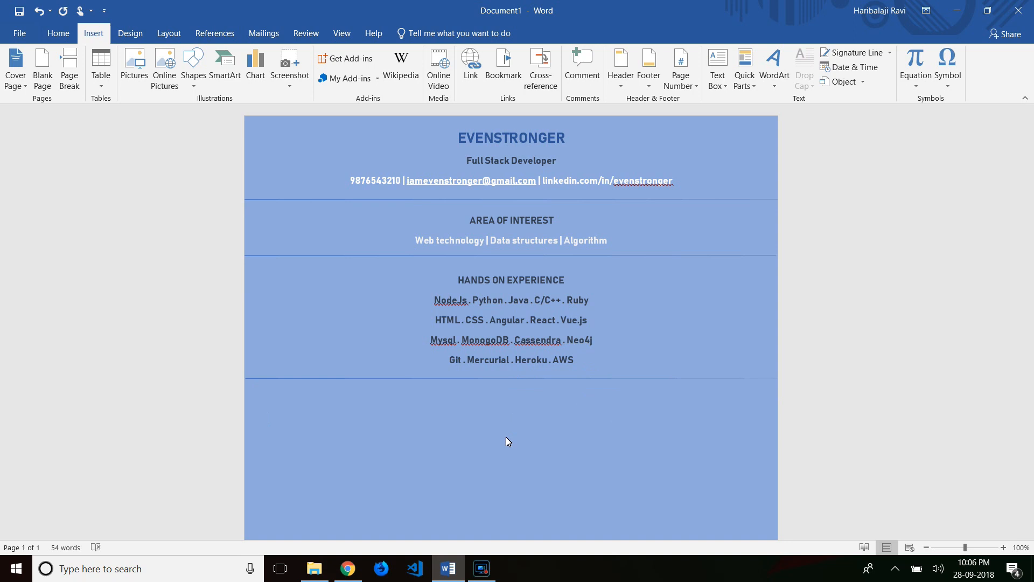
- Make the four skill lines white
{"action": "left_click_drag", "start_coordinate": [579, 366], "coordinate": [435, 300]}
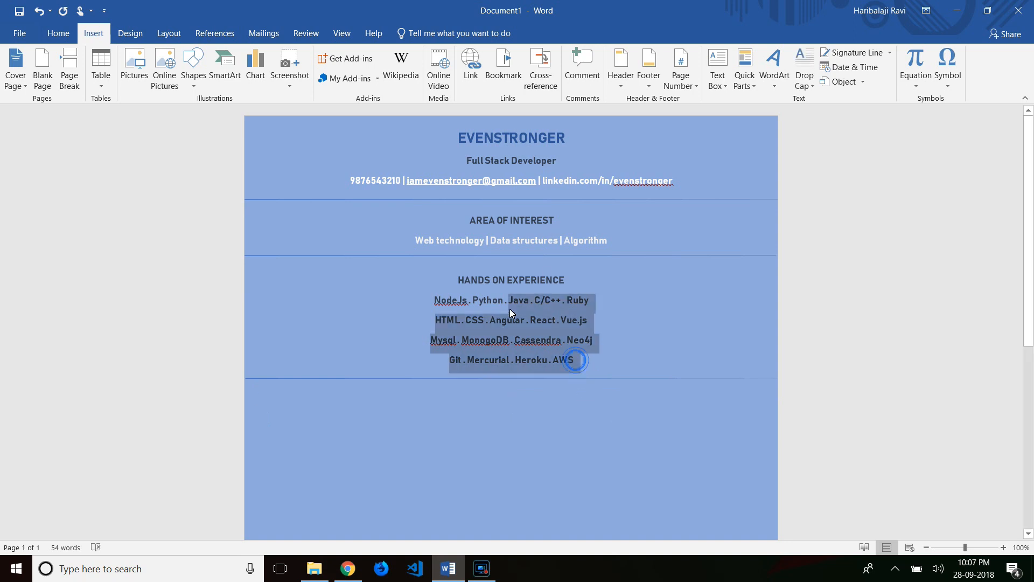
{"action": "left_click", "coordinate": [60, 34]}
{"action": "left_click", "coordinate": [254, 79]}
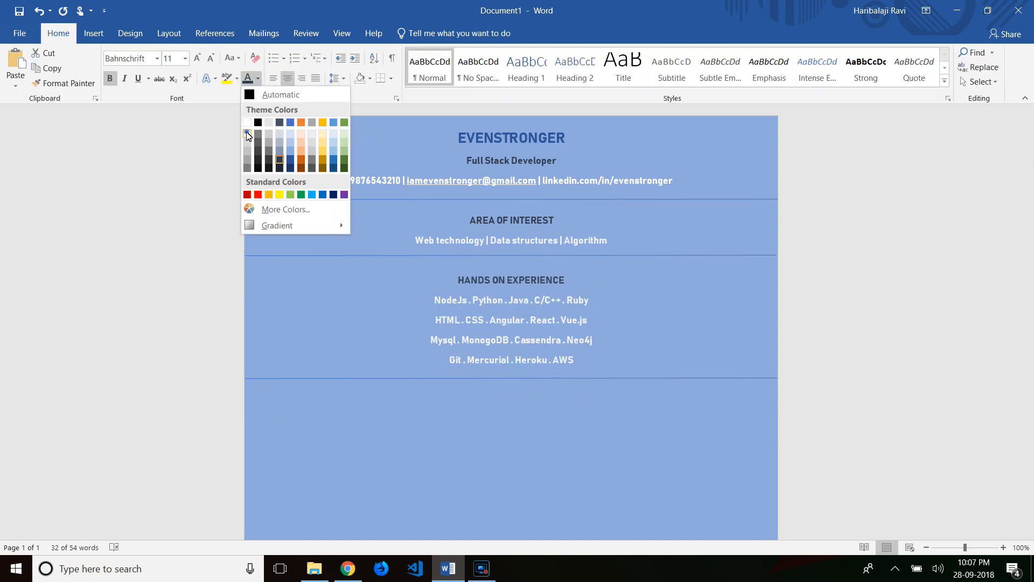
{"action": "left_click", "coordinate": [248, 121]}
{"action": "left_click", "coordinate": [531, 407]}
{"action": "scroll", "coordinate": [531, 407], "scroll_direction": "down", "scroll_amount": 3}
{"action": "scroll", "coordinate": [531, 407], "scroll_direction": "up", "scroll_amount": 3}
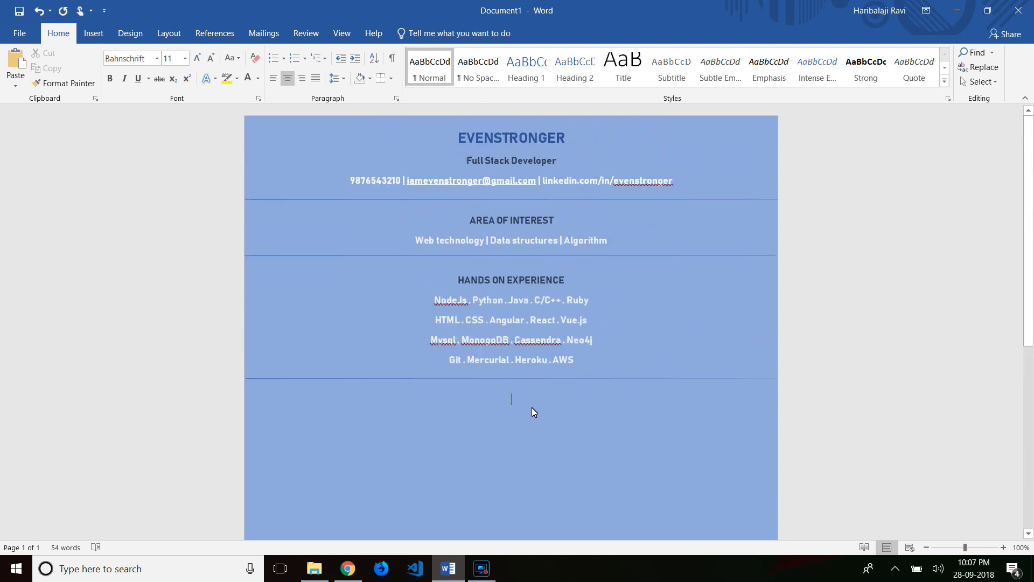
- Type the ACHIVEMENTS & AWARDS heading and make it bold dark blue-grey
{"action": "type", "text": "ACHIV"}
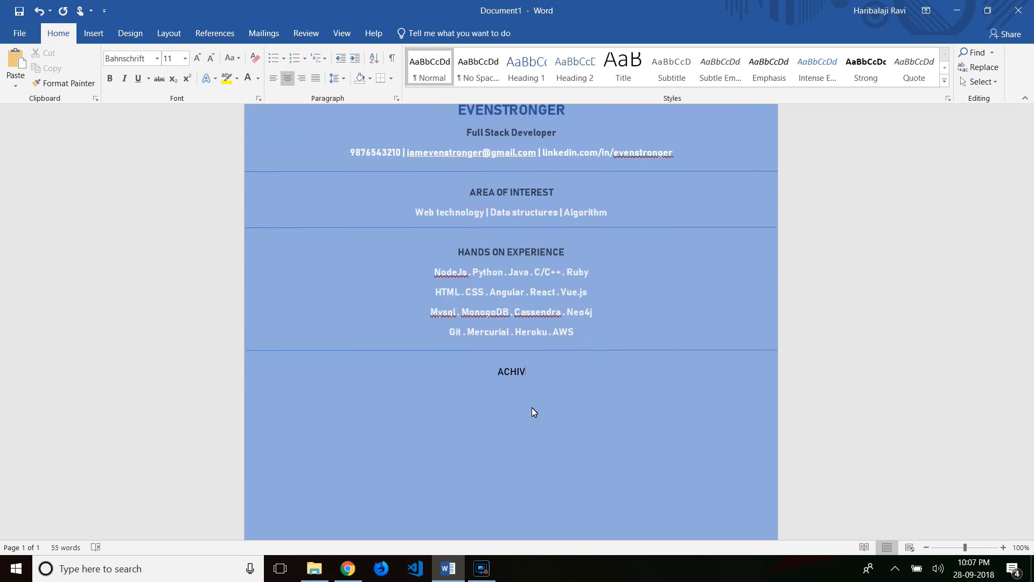
{"action": "type", "text": "EMENTS & AWARDS"}
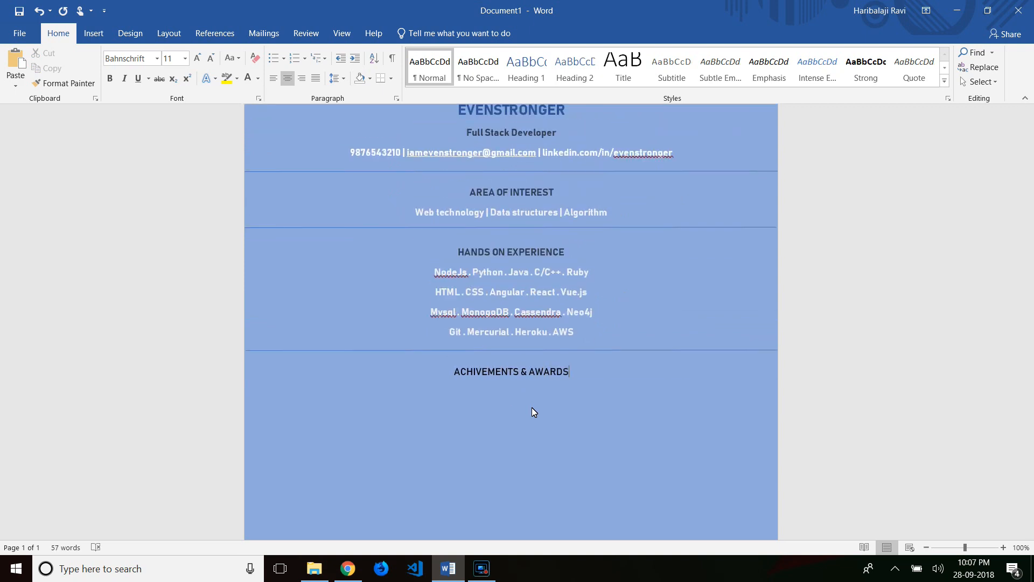
{"action": "triple_click", "coordinate": [574, 371]}
{"action": "left_click", "coordinate": [258, 79]}
{"action": "left_click", "coordinate": [280, 161]}
{"action": "key", "text": "ctrl+b"}
{"action": "left_click", "coordinate": [577, 374]}
- Type three achievement lines (HackerOne ranking, Google stored XSS bugs, 2nd-place win) and select them
{"action": "type", "text": "Have High Ranked Points in Hacker0"}
{"action": "type", "text": "ne.com"}
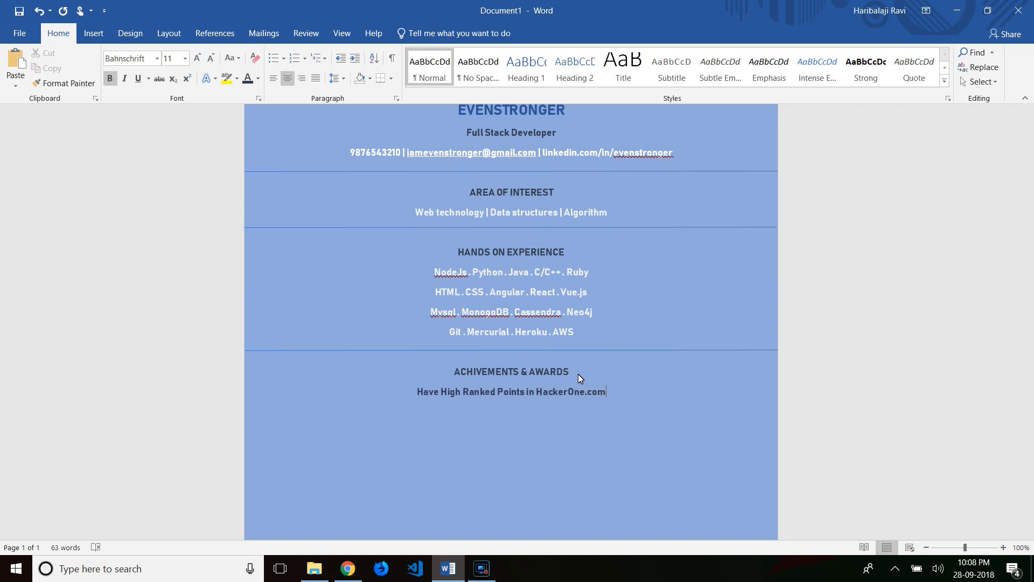
{"action": "type", "text": "Found Few Stored XSS Bugs in Google"}
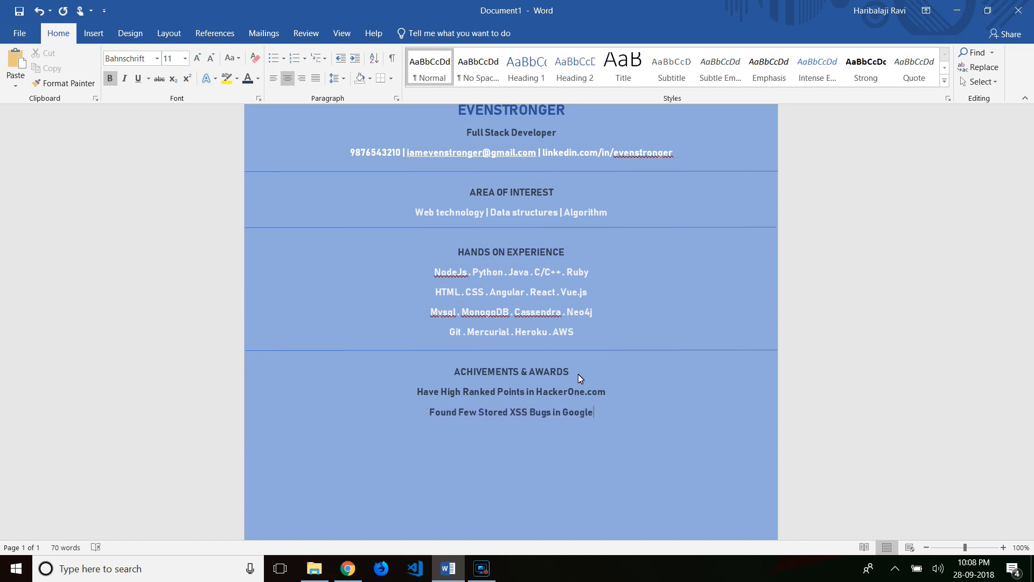
{"action": "type", "text": "Won 2nd place conducted by CodeA"}
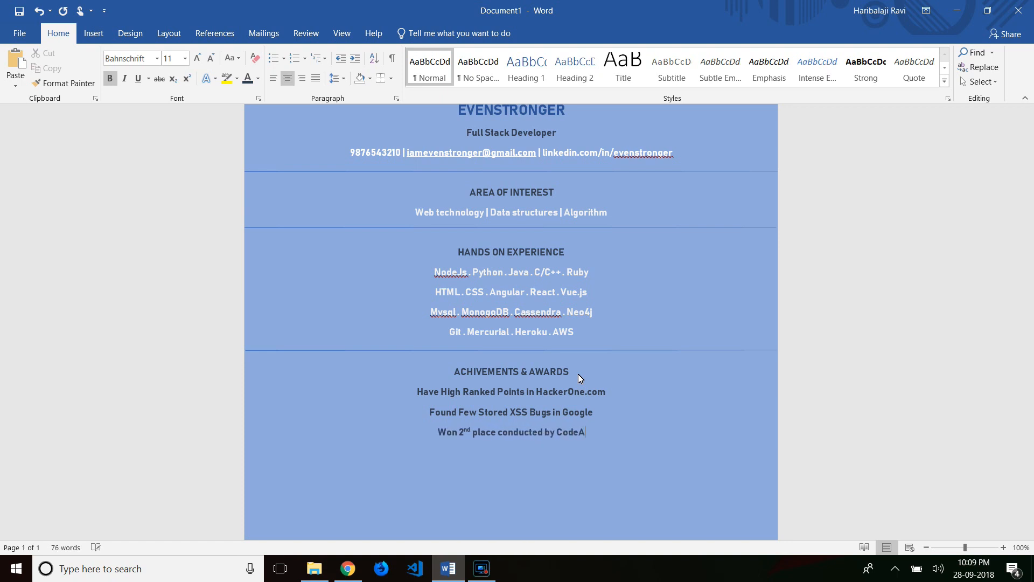
{"action": "type", "text": "gon in Hackerrank"}
{"action": "triple_click", "coordinate": [570, 374]}
{"action": "left_click_drag", "start_coordinate": [626, 434], "coordinate": [416, 392]}
- Make the three achievement lines white
{"action": "left_click", "coordinate": [544, 365]}
{"action": "left_click", "coordinate": [488, 425]}
{"action": "left_click", "coordinate": [655, 443]}
- Copy an existing divider line and place it below the last award line
{"action": "left_click", "coordinate": [611, 351]}
{"action": "key", "text": "ctrl+c"}
{"action": "left_click", "coordinate": [639, 431]}
{"action": "key", "text": "ctrl+v"}
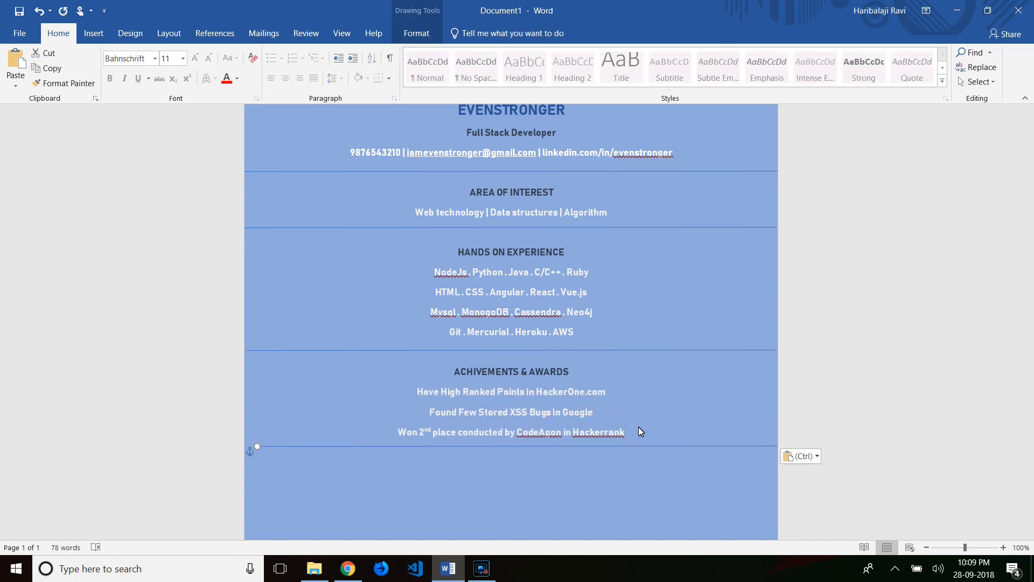
{"action": "left_click_drag", "start_coordinate": [630, 447], "coordinate": [620, 455]}
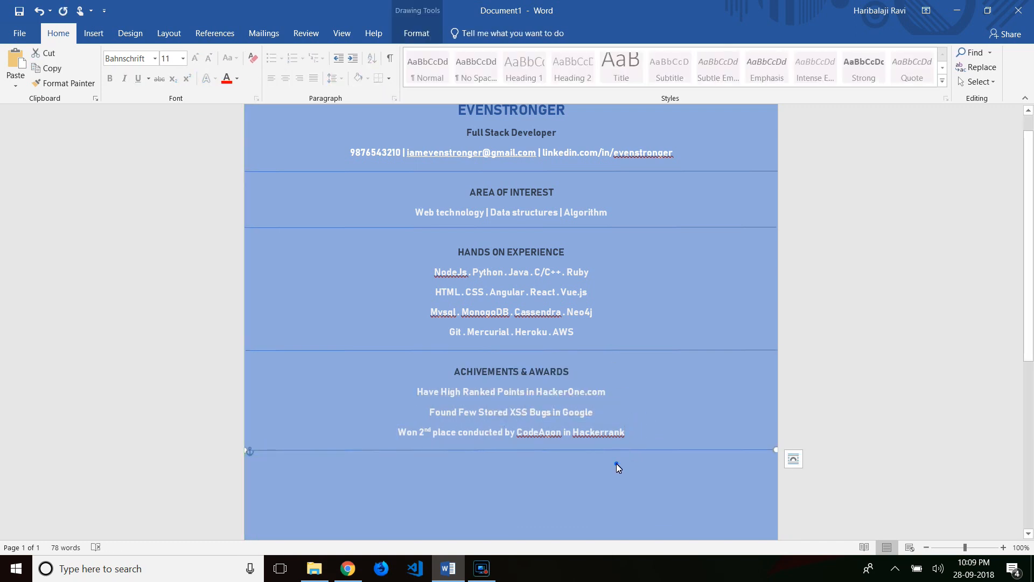
{"action": "left_click", "coordinate": [616, 463]}
- Save the resume to the Desktop as EVENSTRONGER
{"action": "key", "text": "ctrl+s"}
{"action": "left_click", "coordinate": [372, 207]}
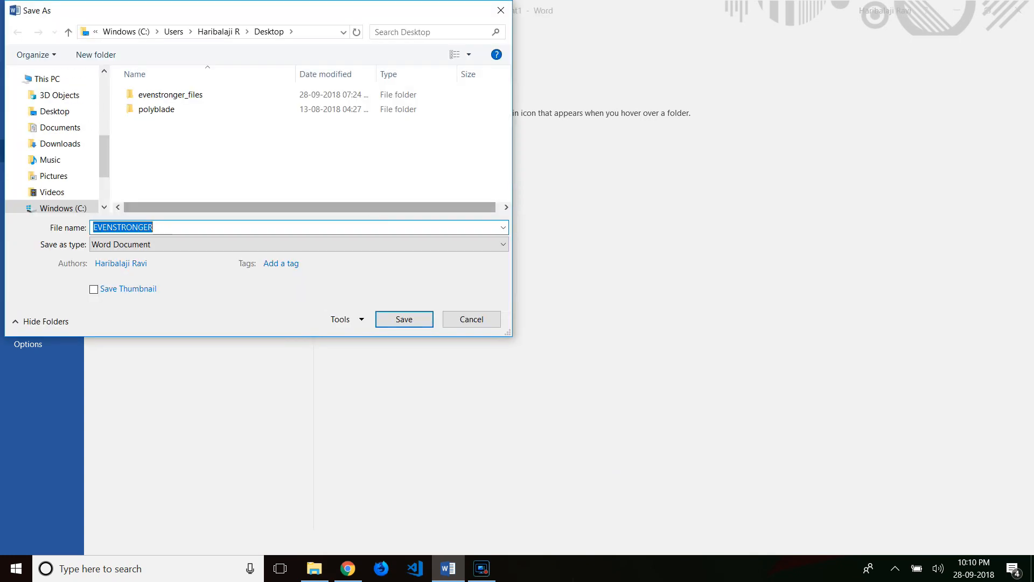
{"action": "left_click", "coordinate": [412, 322]}
{"action": "scroll", "coordinate": [479, 390], "scroll_direction": "down", "scroll_amount": 6}
{"action": "scroll", "coordinate": [479, 390], "scroll_direction": "up", "scroll_amount": 4}
{"action": "scroll", "coordinate": [479, 390], "scroll_direction": "down", "scroll_amount": 2}
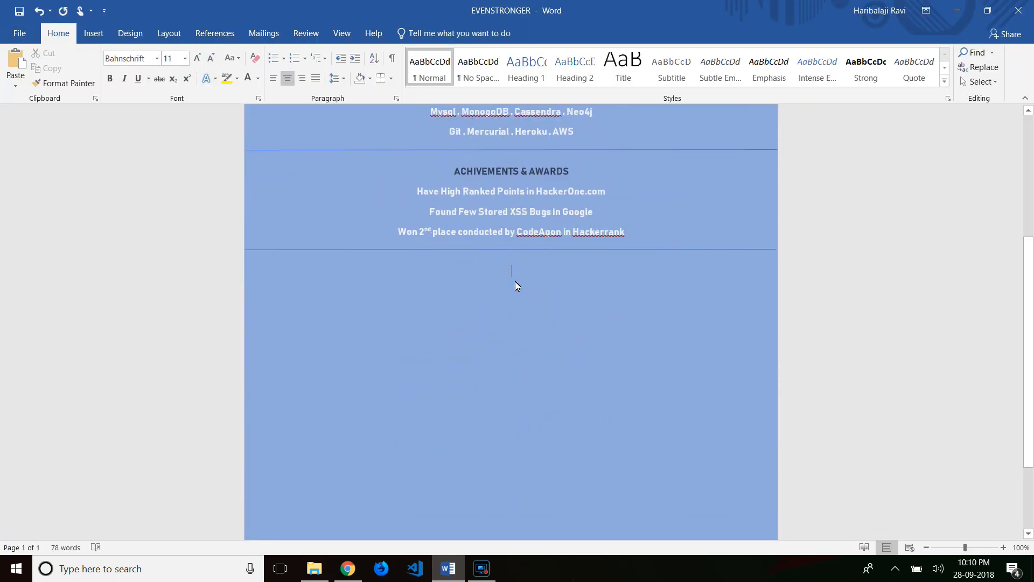
- Add a bold, dark blue-grey EXPERIENCE IN TECH INDUSTRIES heading
{"action": "type", "text": "EXPERIENCE IN "}
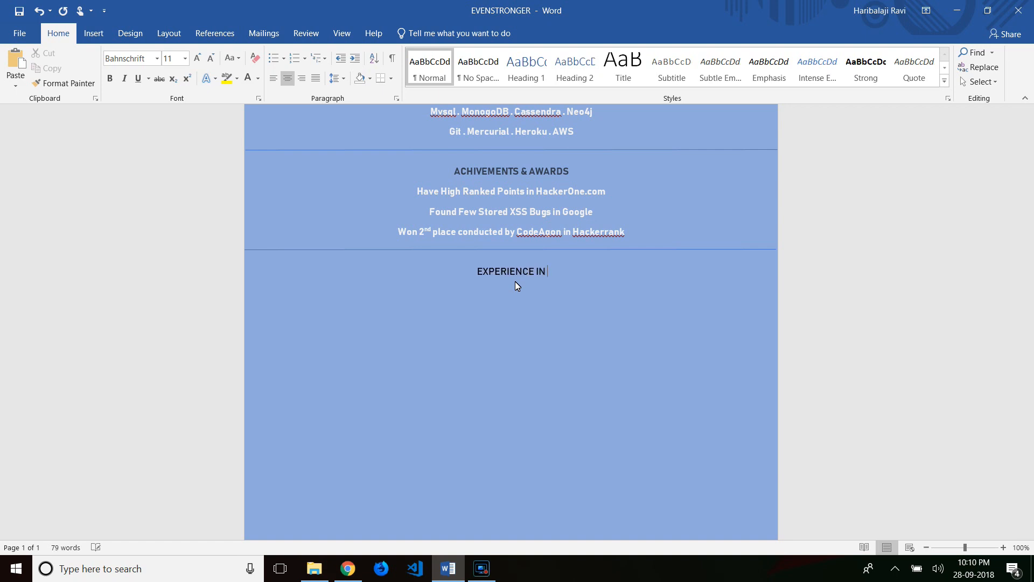
{"action": "type", "text": "TECH INDUSTRIES"}
{"action": "triple_click", "coordinate": [515, 281]}
{"action": "left_click", "coordinate": [113, 78]}
{"action": "left_click", "coordinate": [258, 78]}
{"action": "left_click", "coordinate": [280, 159]}
{"action": "left_click", "coordinate": [600, 267]}
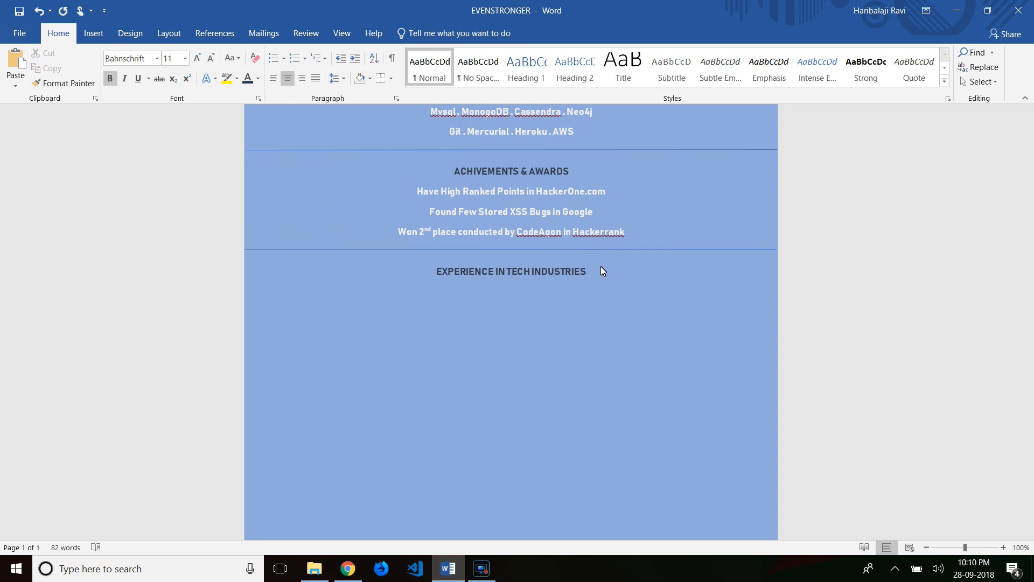
- Add the line '6 Months Internship in Amazon as Software Development Engineer []'
{"action": "key", "text": "Return"}
{"action": "type", "text": "6 Months Internship in Amazon"}
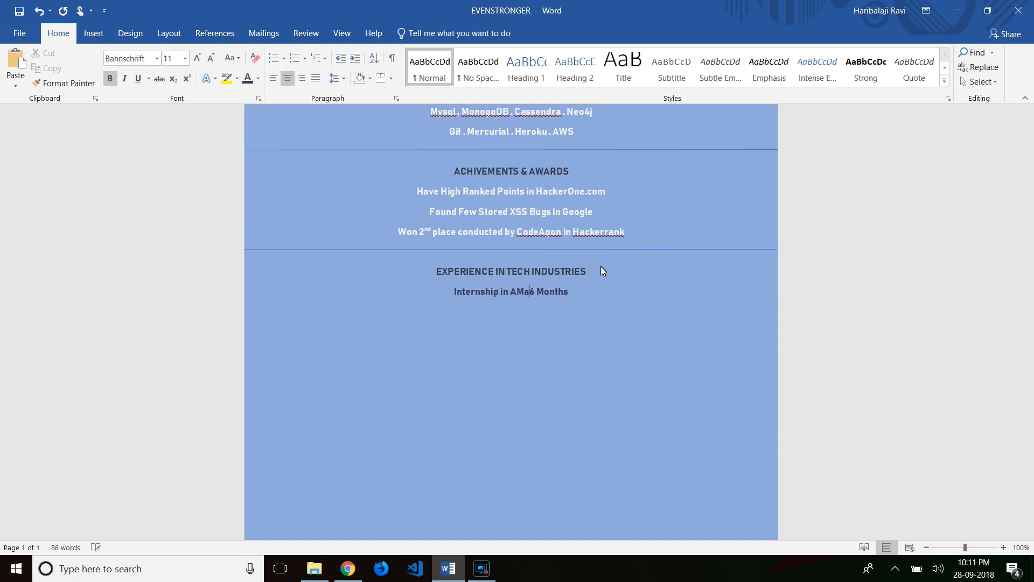
{"action": "type", "text": " as Software Development "}
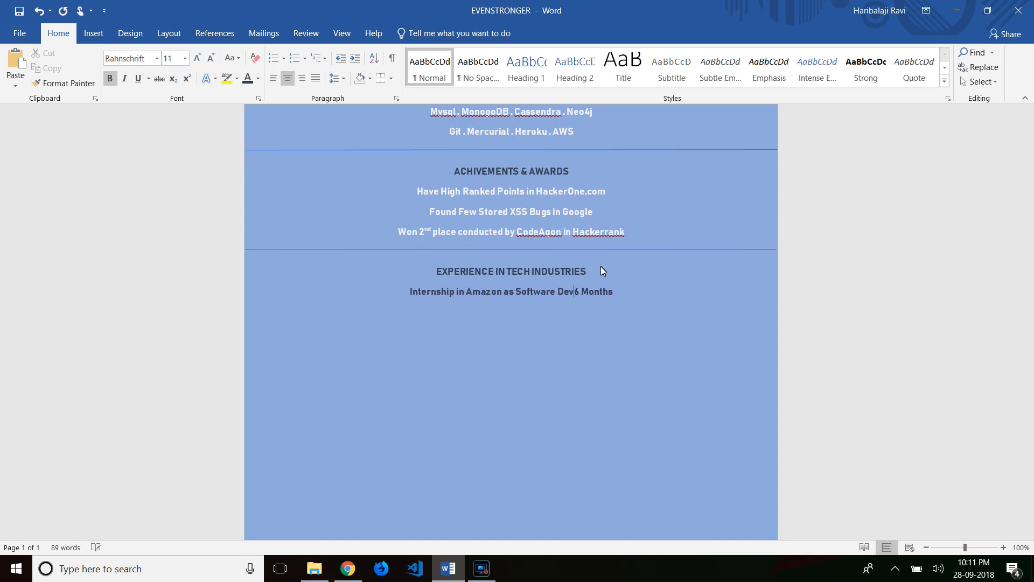
{"action": "type", "text": "Engineer ["}
{"action": "key", "text": "End"}
{"action": "type", "text": "]"}
- Add the entry 'Contributed in Tab Module for Firefox browser []'
{"action": "key", "text": "Return"}
{"action": "type", "text": "C"}
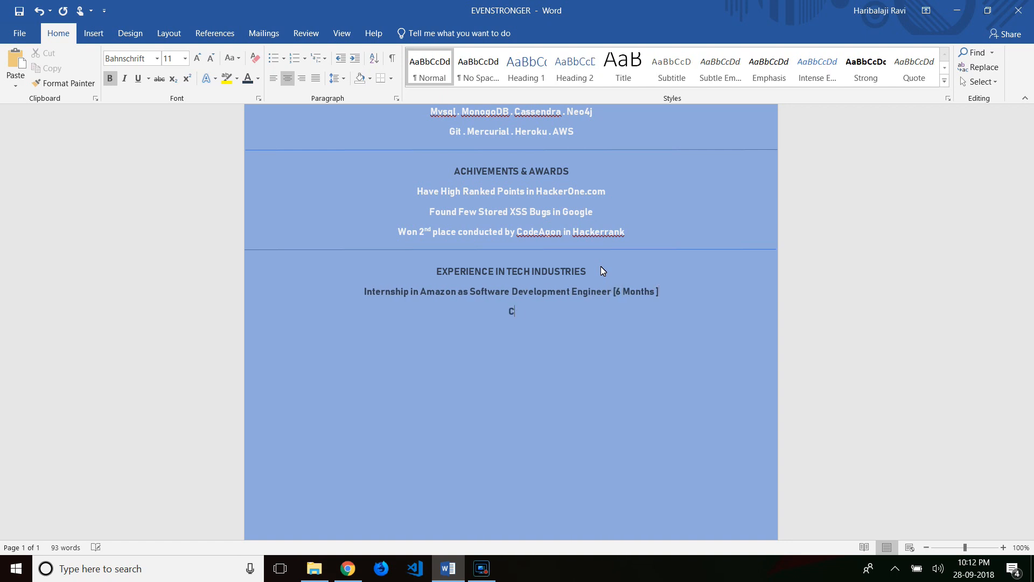
{"action": "type", "text": "ontributed in Tab Module"}
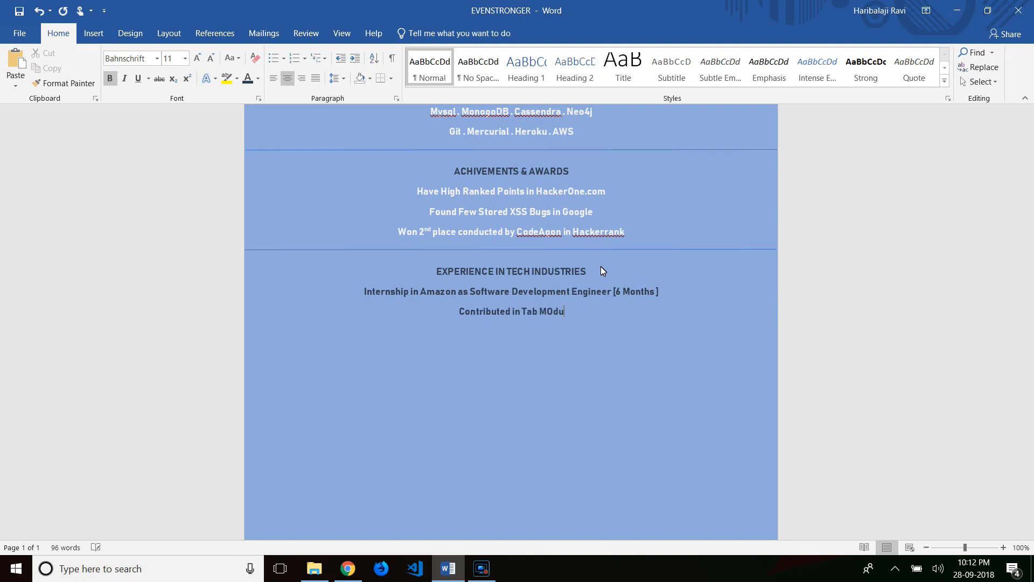
{"action": "key", "text": "ctrl+BackSpace"}
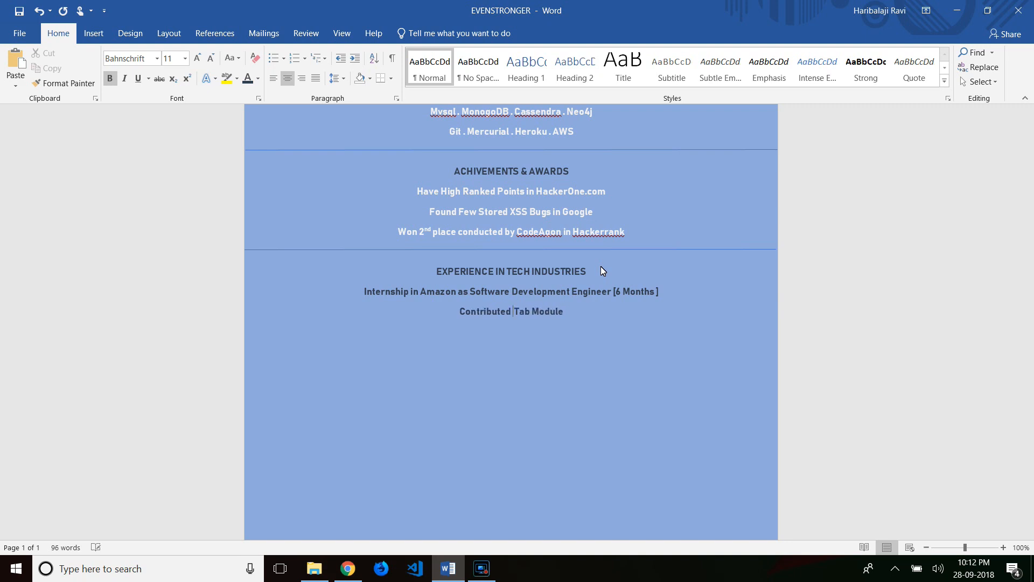
{"action": "type", "text": "for Firefox browser "}
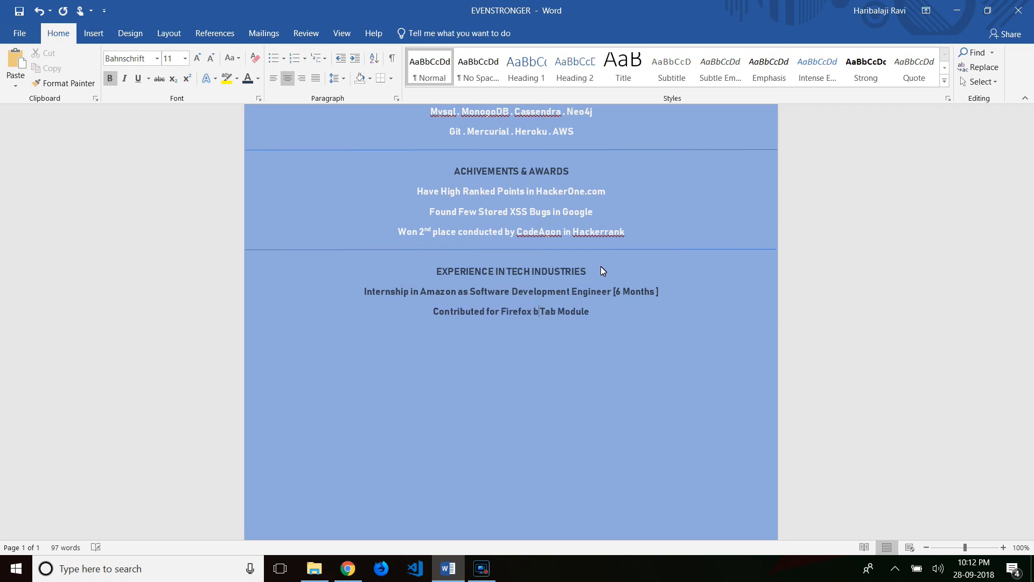
{"action": "type", "text": "["}
{"action": "key", "text": "End"}
{"action": "type", "text": "]"}
- Add the entry 'Created Cryptography Modules as Chrome Extension'
{"action": "key", "text": "Return"}
{"action": "type", "text": "Created Crypt"}
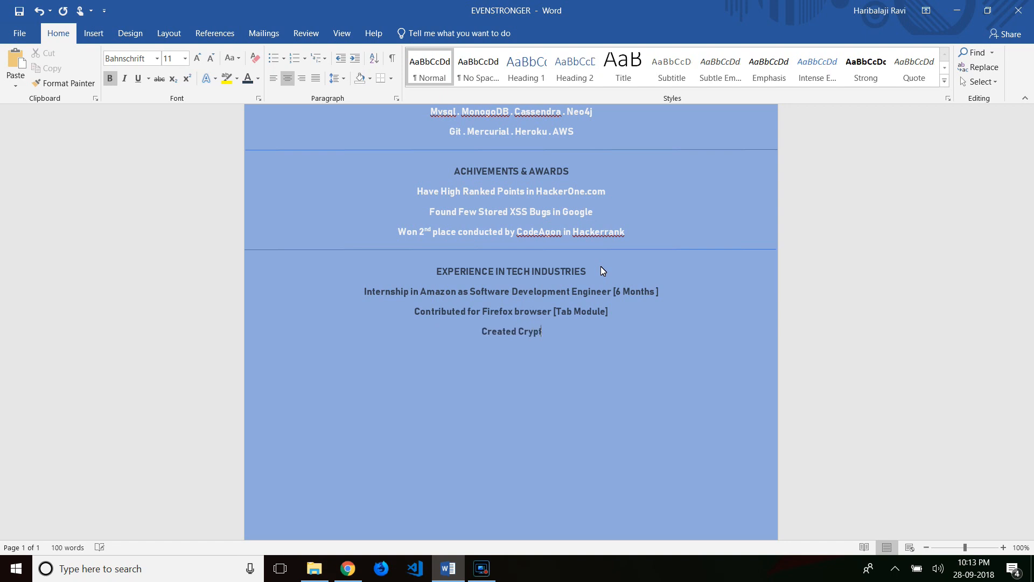
{"action": "type", "text": "ography M"}
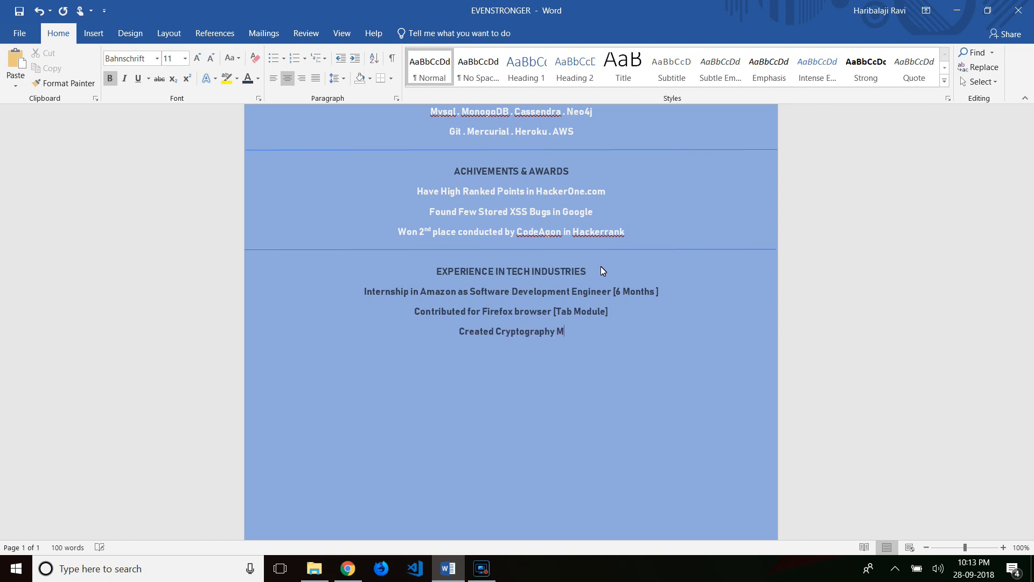
{"action": "type", "text": "odules as Chrome Extension"}
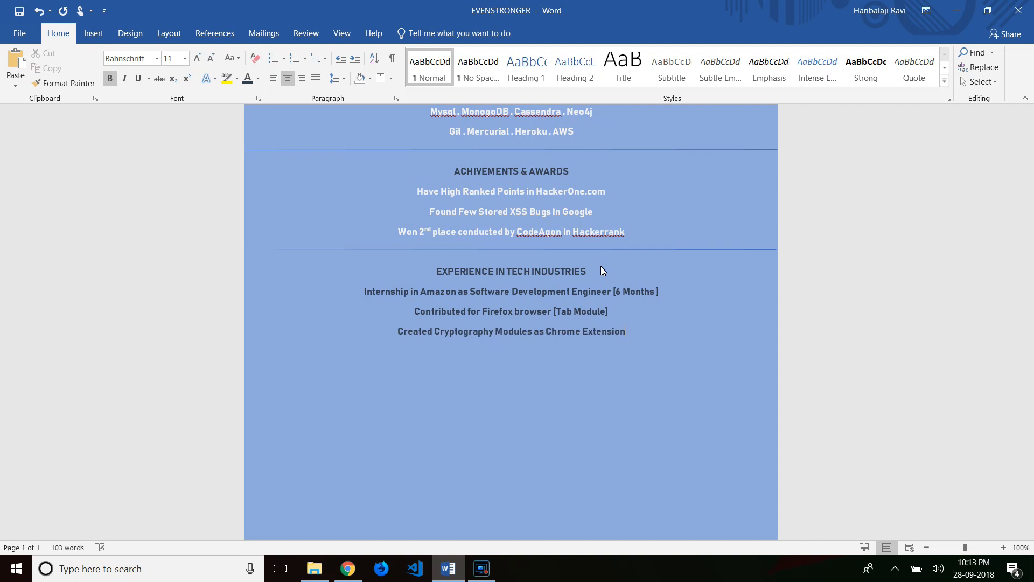
{"action": "scroll", "coordinate": [550, 307], "scroll_direction": "up", "scroll_amount": 1}
{"action": "scroll", "coordinate": [549, 307], "scroll_direction": "down", "scroll_amount": 2}
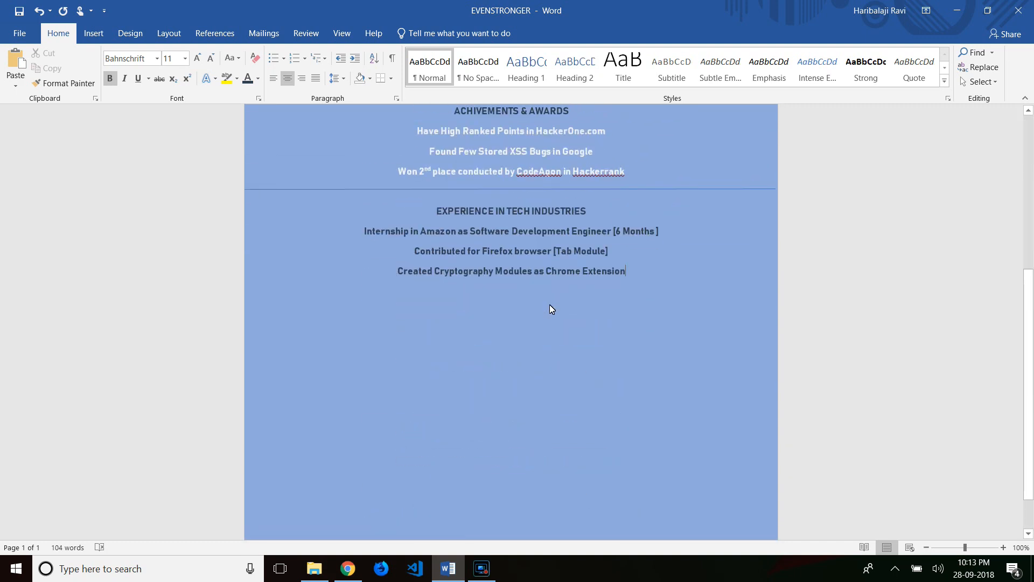
- Add the web development workshops, NodeTS chat application and Atlassian collaboration entries, then select all six
{"action": "key", "text": "Return"}
{"action": "type", "text": "Conducted Few"}
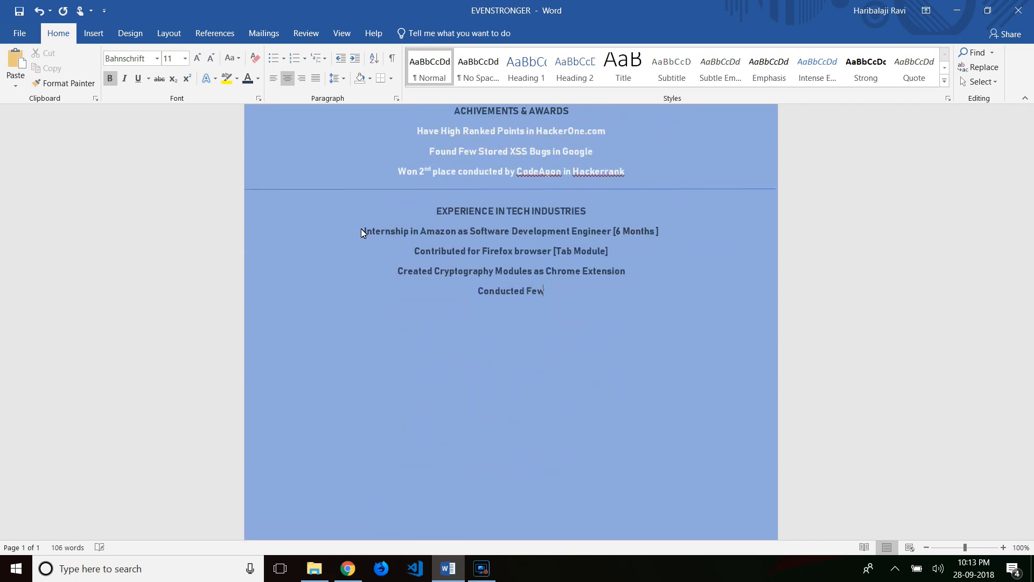
{"action": "type", "text": " Web Development Workshops in"}
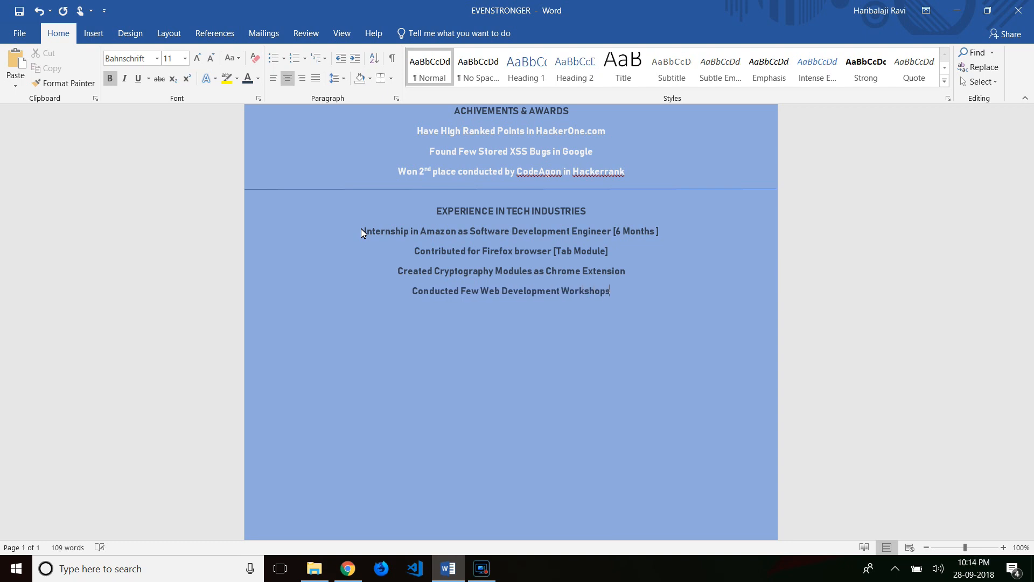
{"action": "key", "text": "BackSpace"}
{"action": "key", "text": "BackSpace"}
{"action": "key", "text": "BackSpace"}
{"action": "key", "text": "Return"}
{"action": "type", "text": "Created a Chat Application using NodeTS"}
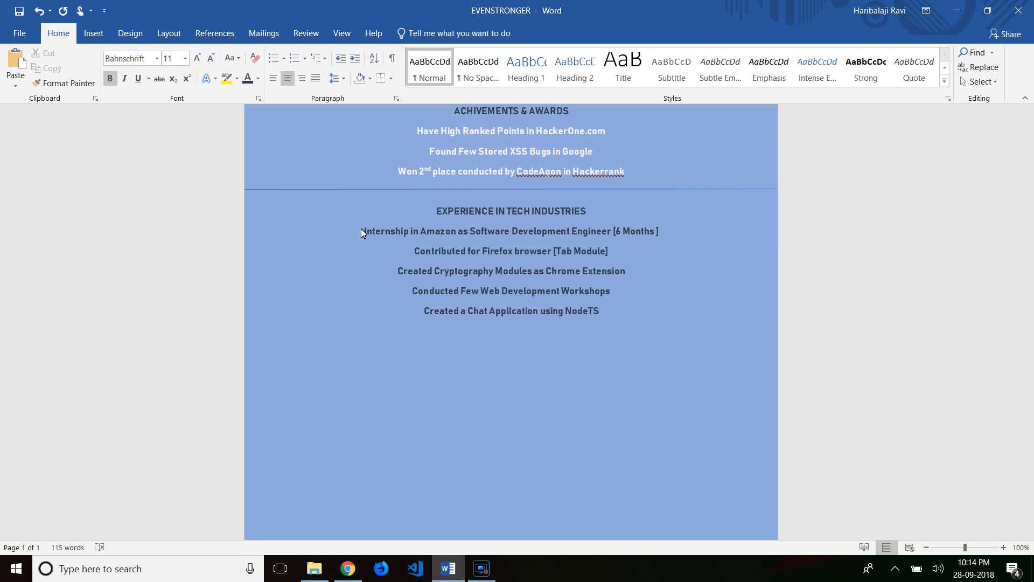
{"action": "type", "text": " with Socket.io "}
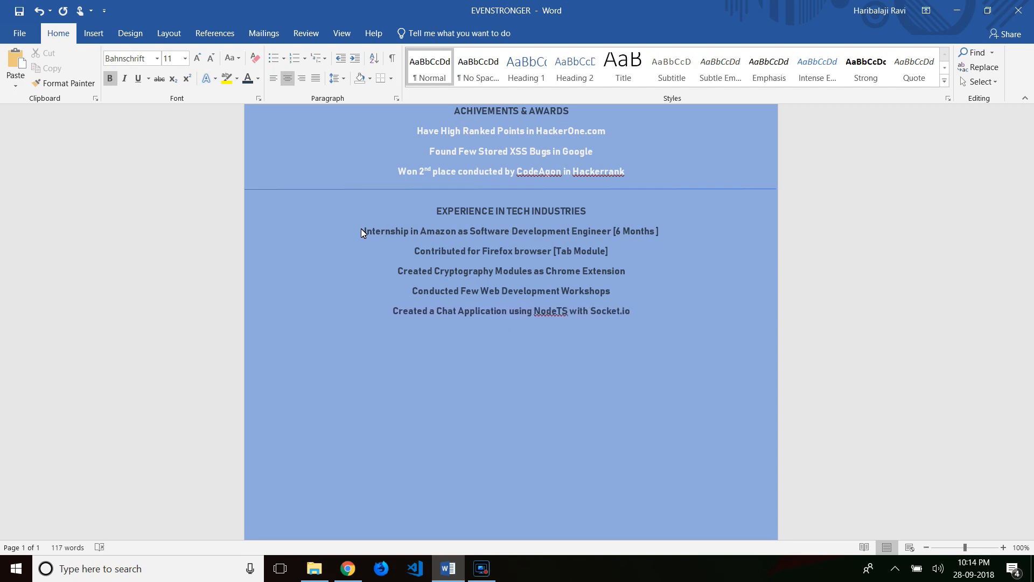
{"action": "type", "text": "Collaborated with Atlassian Team"}
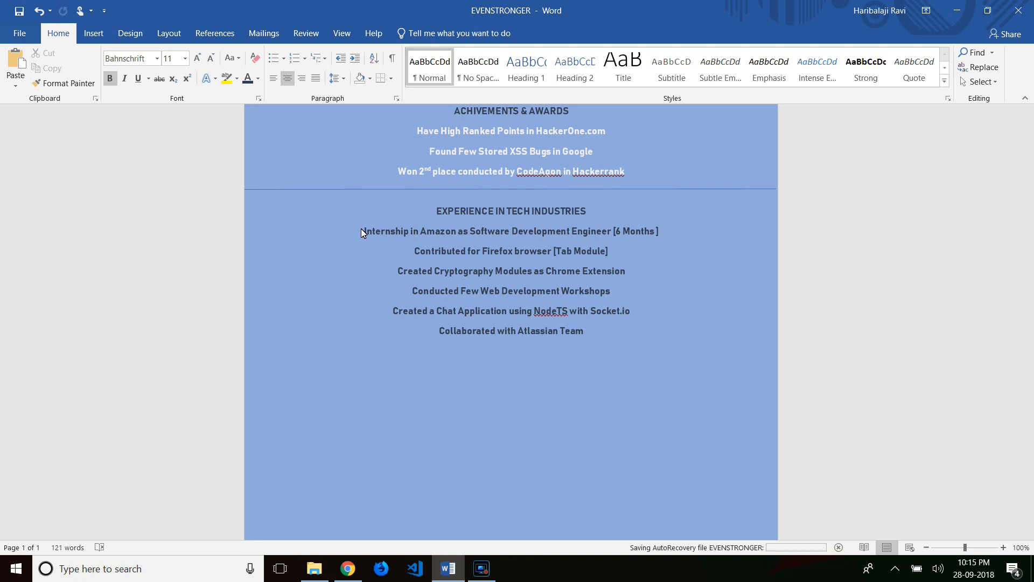
{"action": "type", "text": " to Gain"}
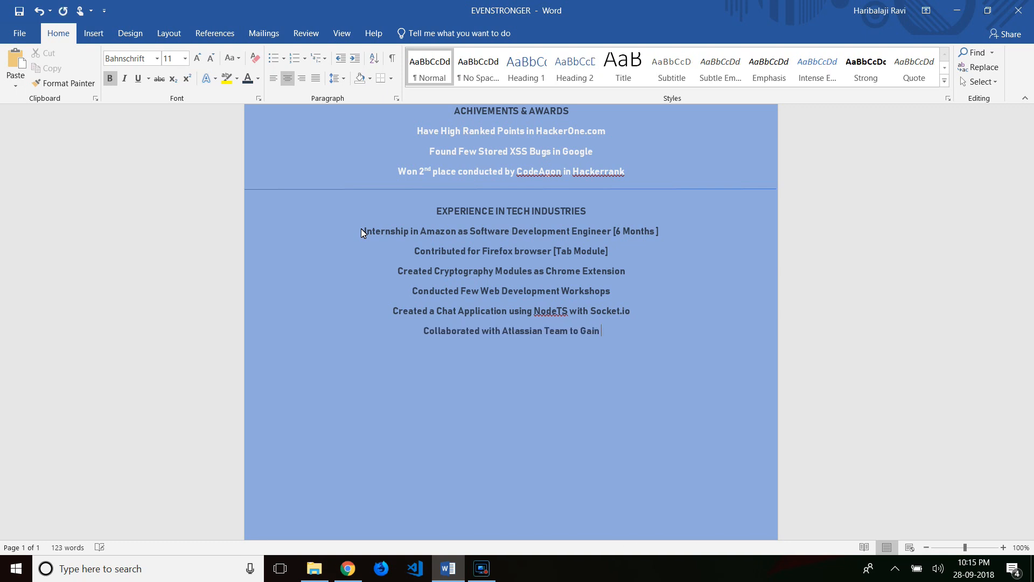
{"action": "type", "text": " Knowledge"}
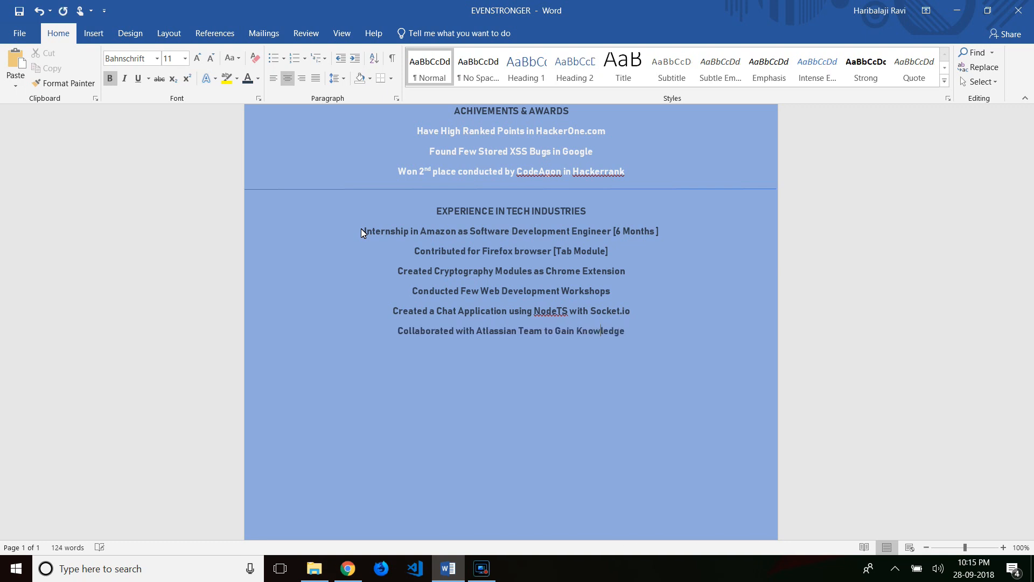
{"action": "left_click_drag", "start_coordinate": [626, 346], "coordinate": [363, 231]}
- Make the six experience entries near-white
{"action": "left_click", "coordinate": [445, 209]}
{"action": "left_click", "coordinate": [433, 266]}
{"action": "left_click", "coordinate": [650, 334]}
- Copy a section divider and place it under the experience entries
{"action": "scroll", "coordinate": [650, 334], "scroll_direction": "up", "scroll_amount": 1}
{"action": "left_click", "coordinate": [14, 39]}
{"action": "left_click", "coordinate": [27, 144]}
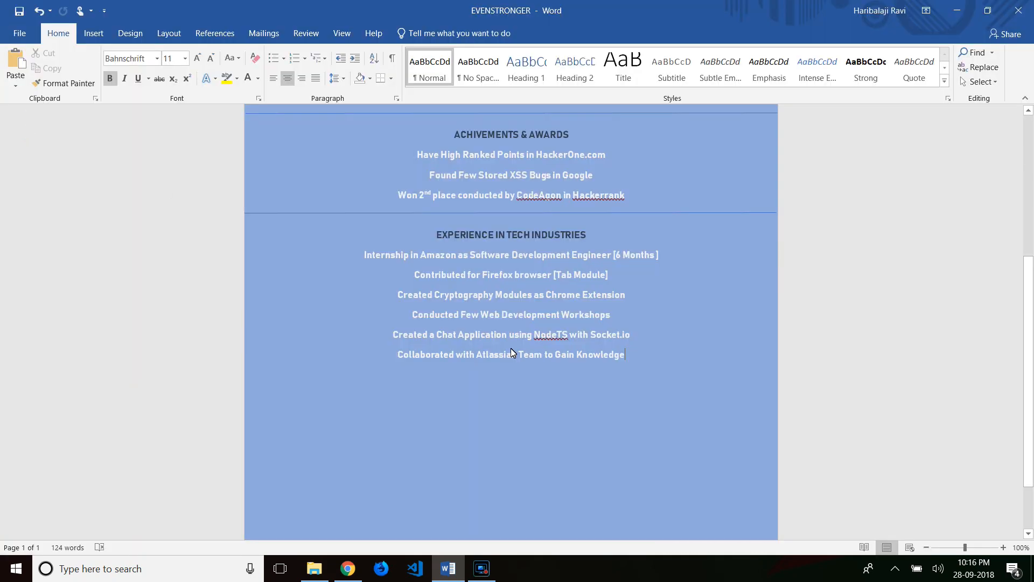
{"action": "right_click", "coordinate": [589, 213]}
{"action": "left_click", "coordinate": [605, 235]}
{"action": "left_click", "coordinate": [644, 315]}
{"action": "key", "text": "ctrl+v"}
{"action": "left_click_drag", "start_coordinate": [645, 291], "coordinate": [633, 295]}
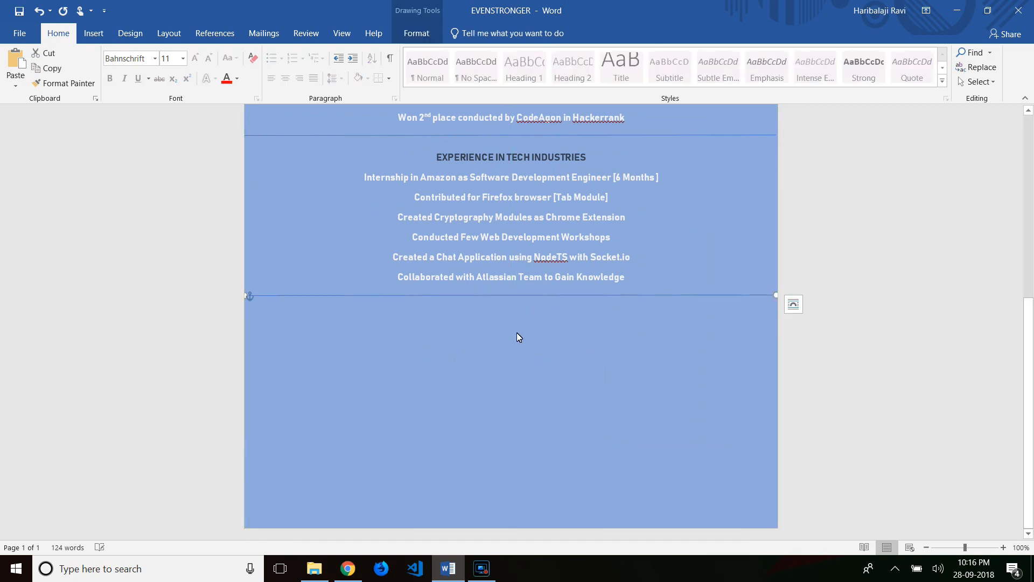
{"action": "left_click", "coordinate": [505, 322]}
- Add a bold, dark PROJECTS & CONTRIBUTIONS heading
{"action": "type", "text": "PROJECTS & CONTRIBUTION"}
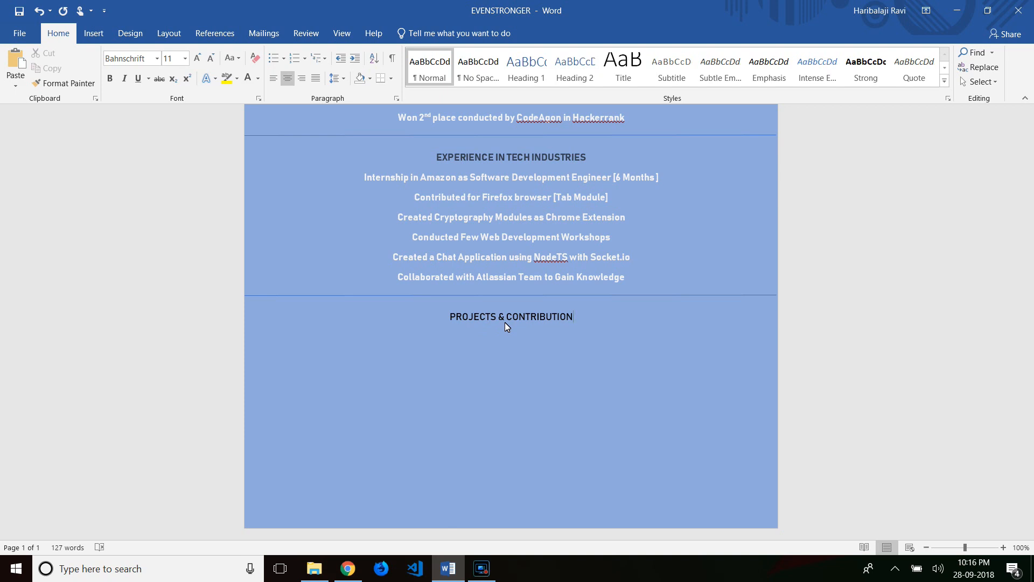
{"action": "type", "text": "S"}
{"action": "triple_click", "coordinate": [506, 322]}
{"action": "key", "text": "ctrl+b"}
{"action": "left_click", "coordinate": [258, 78]}
{"action": "left_click", "coordinate": [282, 158]}
{"action": "left_click", "coordinate": [602, 319]}
- Add github.com/iameventstronger and youtube.com/evenstronger links, colouring YouTube dark red and GitHub grey
{"action": "key", "text": "Return"}
{"action": "type", "text": "github.com/iameventstronger ."}
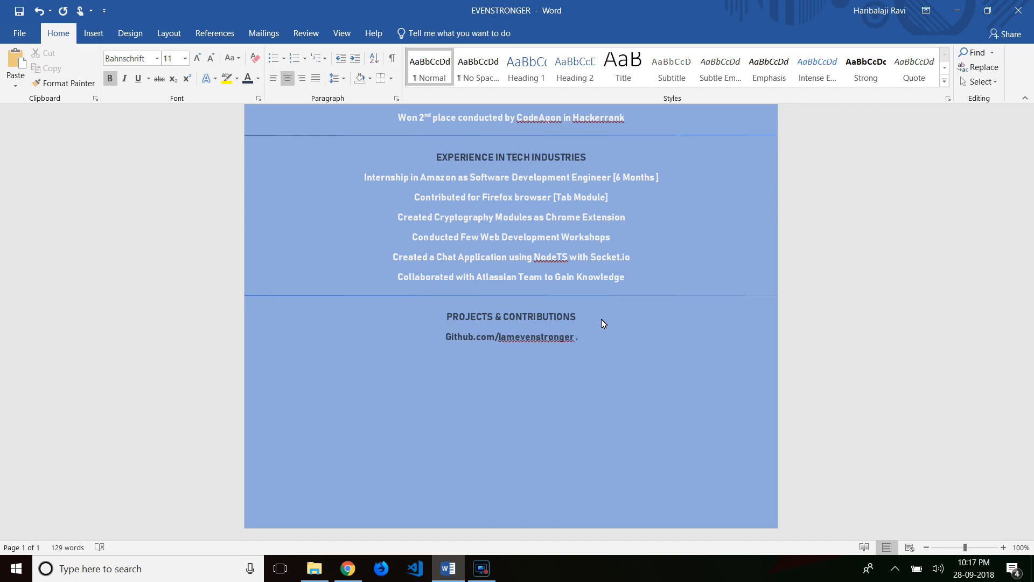
{"action": "type", "text": " youtube.com/evenstronger"}
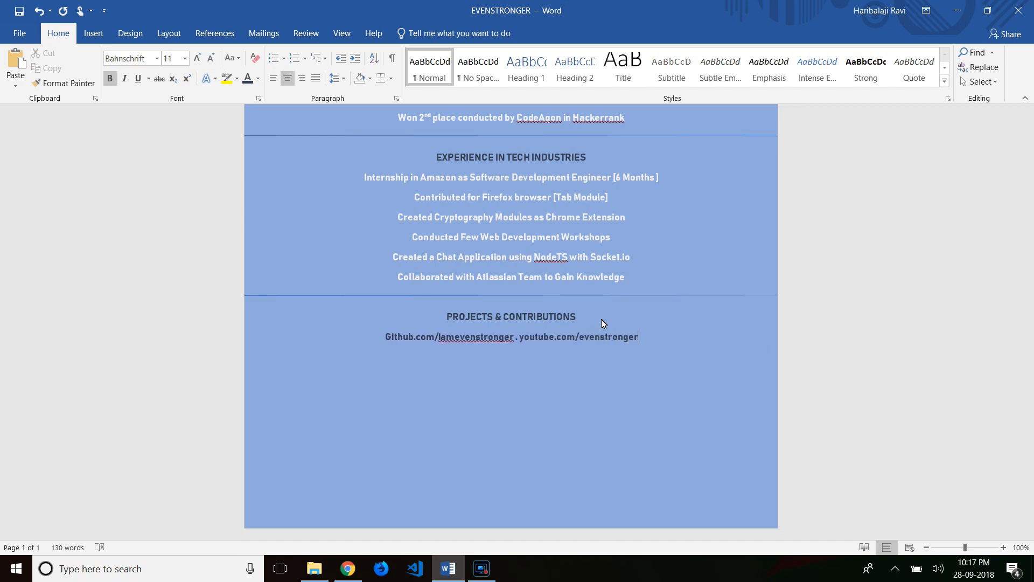
{"action": "left_click_drag", "start_coordinate": [639, 337], "coordinate": [520, 337]}
{"action": "left_click", "coordinate": [258, 78]}
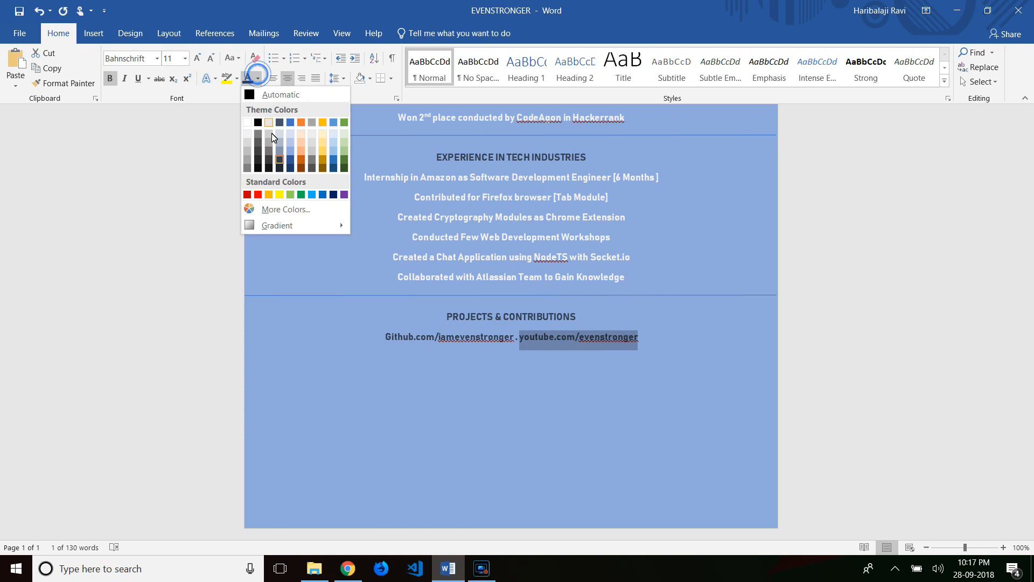
{"action": "left_click", "coordinate": [248, 194]}
{"action": "double_click", "coordinate": [509, 338]}
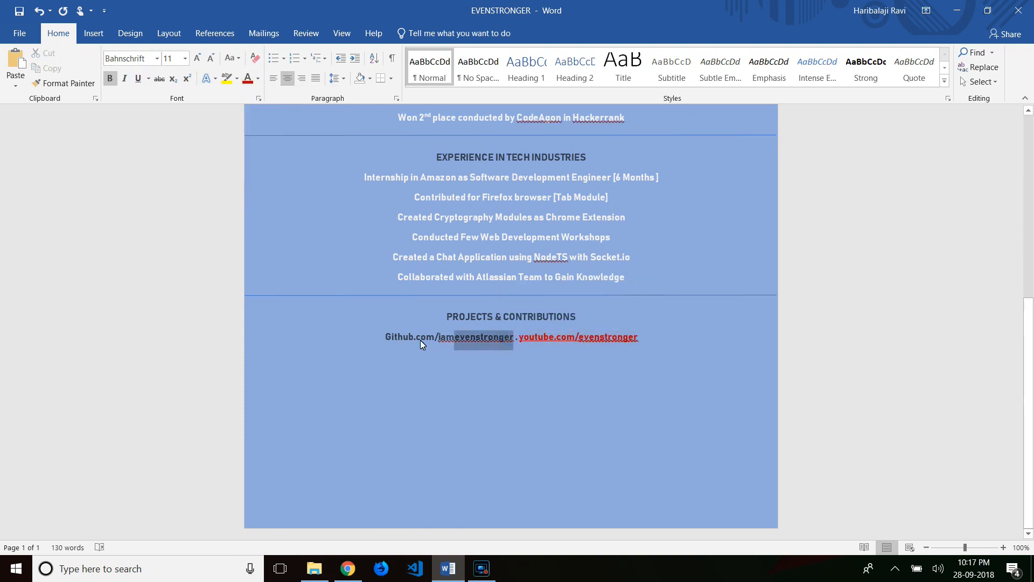
{"action": "left_click", "coordinate": [476, 317]}
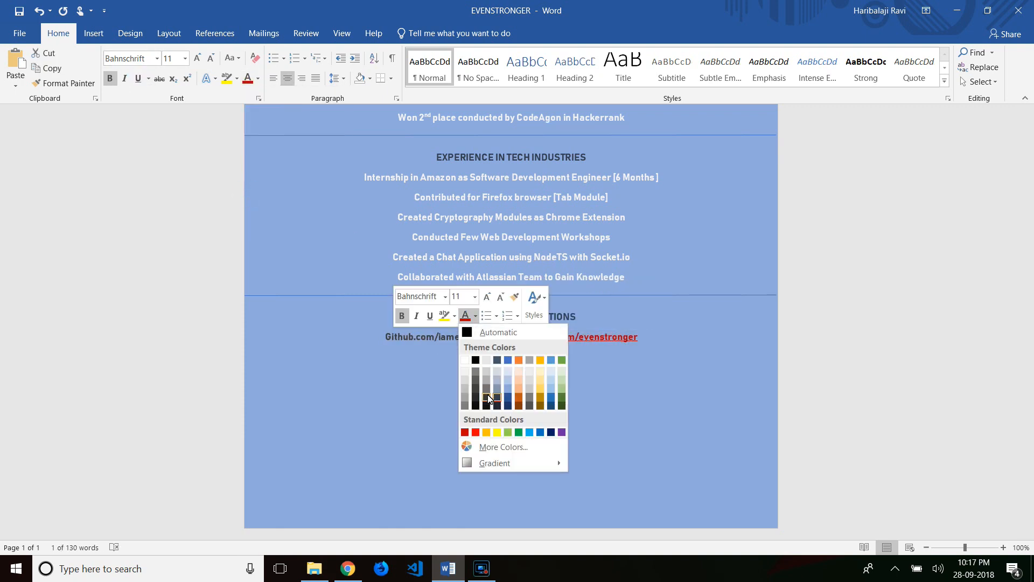
{"action": "left_click", "coordinate": [531, 402]}
{"action": "left_click", "coordinate": [548, 369]}
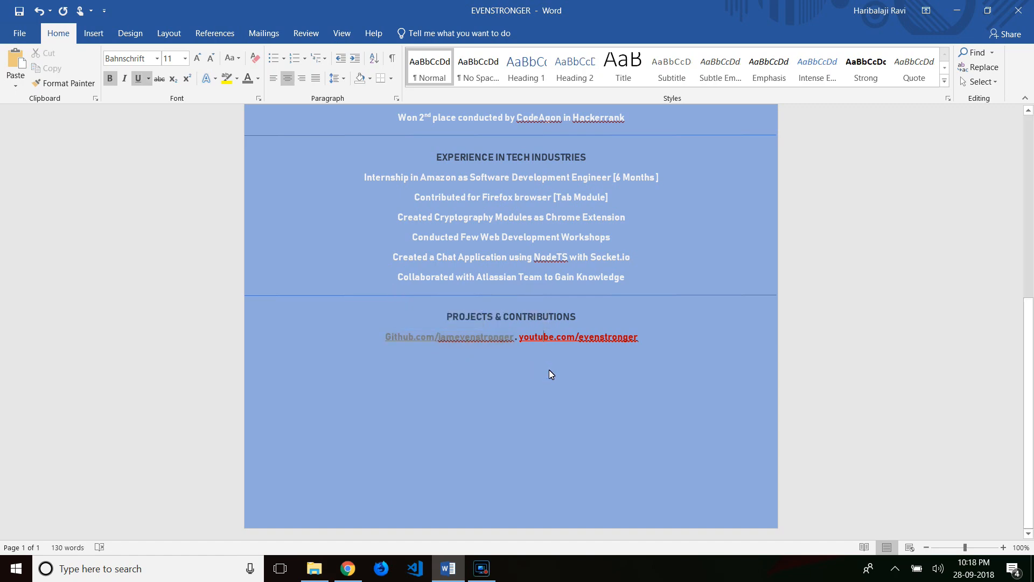
- Copy a divider line and place it below the links row
{"action": "left_click", "coordinate": [605, 296]}
{"action": "key", "text": "ctrl+c"}
{"action": "left_click", "coordinate": [651, 337]}
{"action": "key", "text": "ctrl+v"}
{"action": "left_click_drag", "start_coordinate": [639, 354], "coordinate": [625, 359]}
- Add a bold WEBSITE LINKS heading followed by iamevenstronger.github.io
{"action": "left_click", "coordinate": [599, 395]}
{"action": "scroll", "coordinate": [600, 396], "scroll_direction": "up", "scroll_amount": 6}
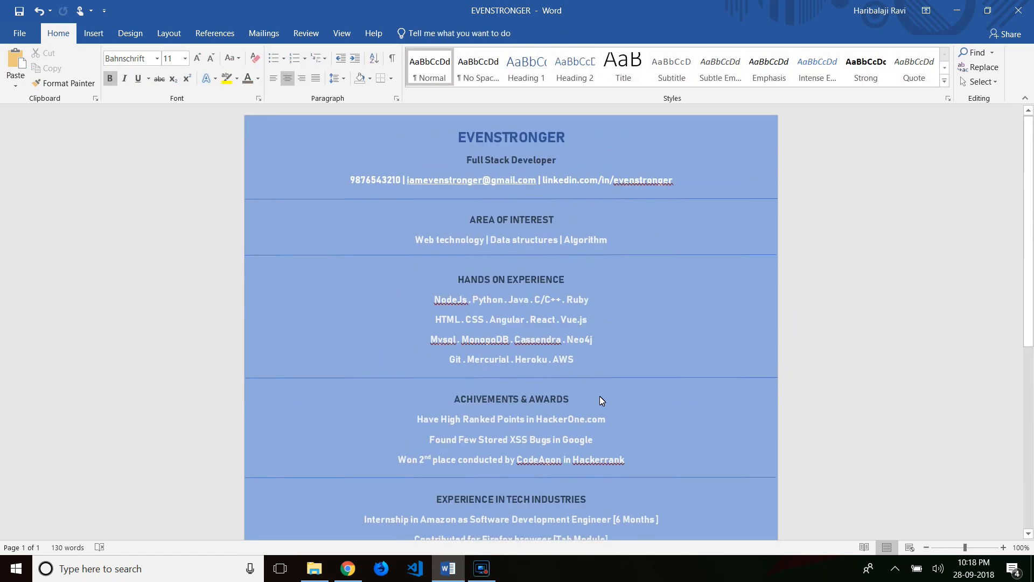
{"action": "scroll", "coordinate": [599, 396], "scroll_direction": "down", "scroll_amount": 6}
{"action": "left_click", "coordinate": [507, 384]}
{"action": "type", "text": "WEBSITES"}
{"action": "double_click", "coordinate": [507, 383]}
{"action": "left_click", "coordinate": [110, 78]}
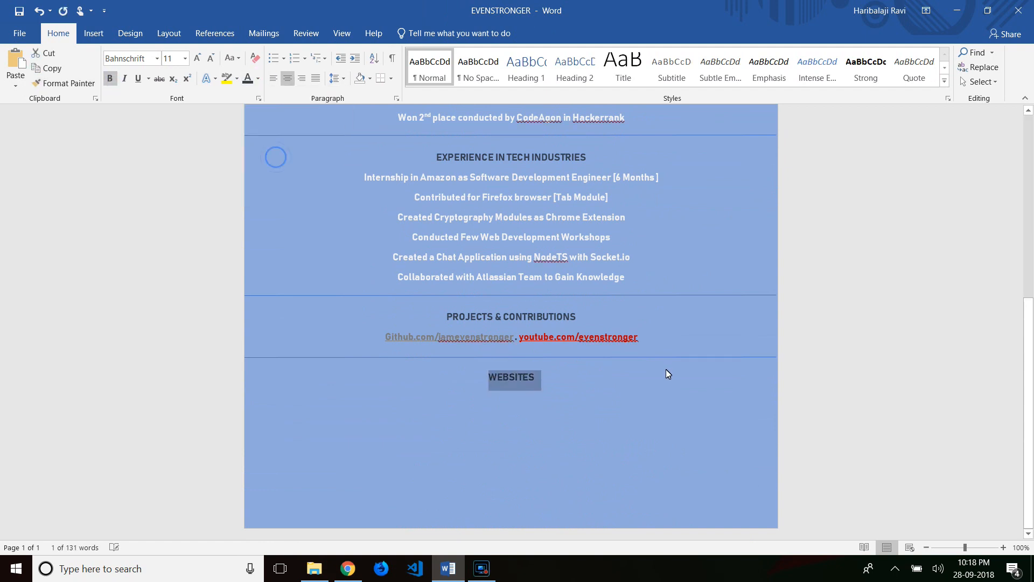
{"action": "left_click", "coordinate": [540, 384]}
{"action": "key", "text": "BackSpace"}
{"action": "type", "text": "LINKS"}
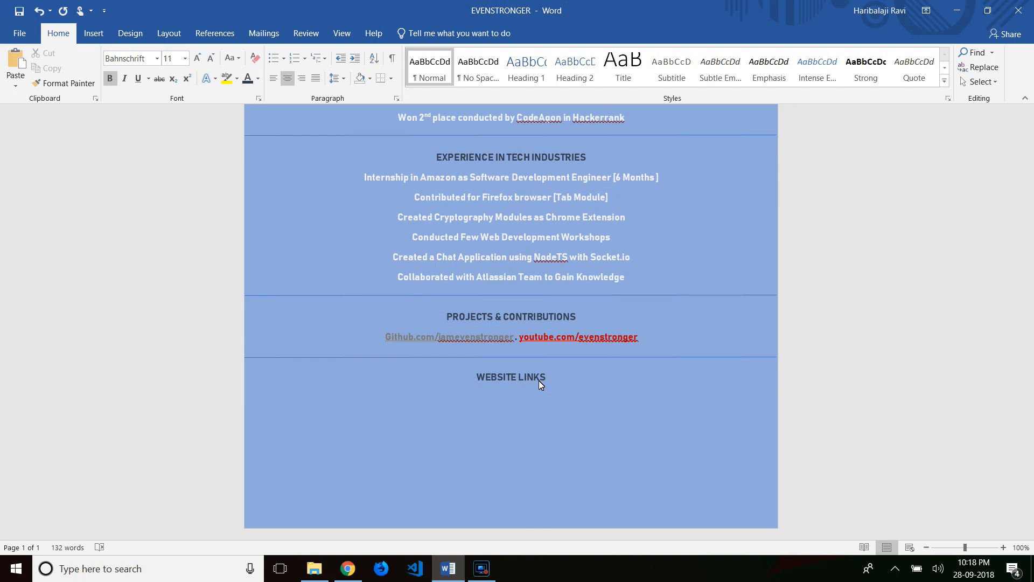
{"action": "type", "text": "iamevenstronger.github.io"}
- Add mechat.com and bugboutyhunt.ml as the next two website lines
{"action": "key", "text": "Return"}
{"action": "type", "text": "mechat.com"}
{"action": "key", "text": "Return"}
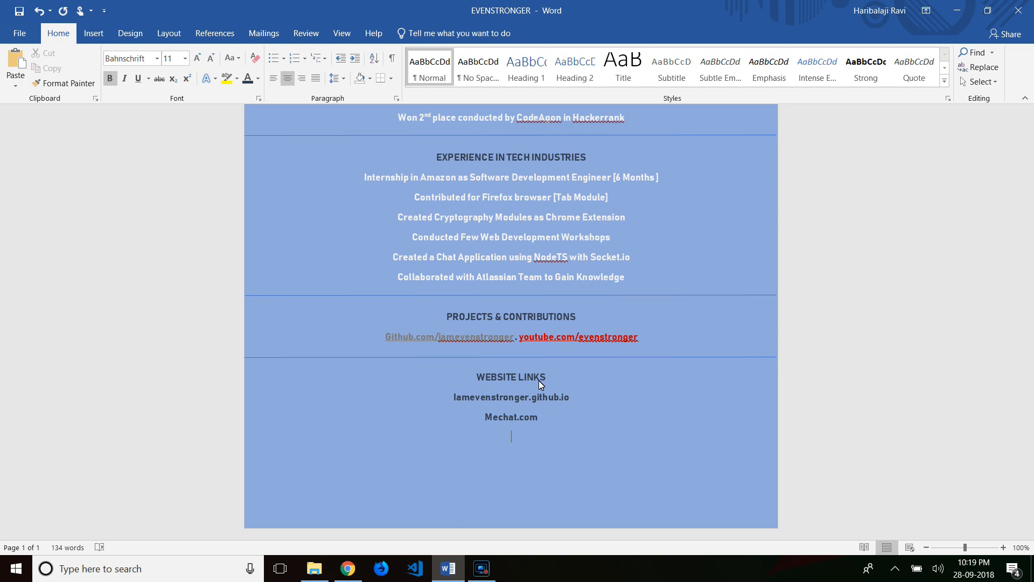
{"action": "type", "text": "bugboutyhunt.ml"}
- Paste a divider line below bugboutyhunt.ml, aligned with the others
{"action": "left_click", "coordinate": [544, 357]}
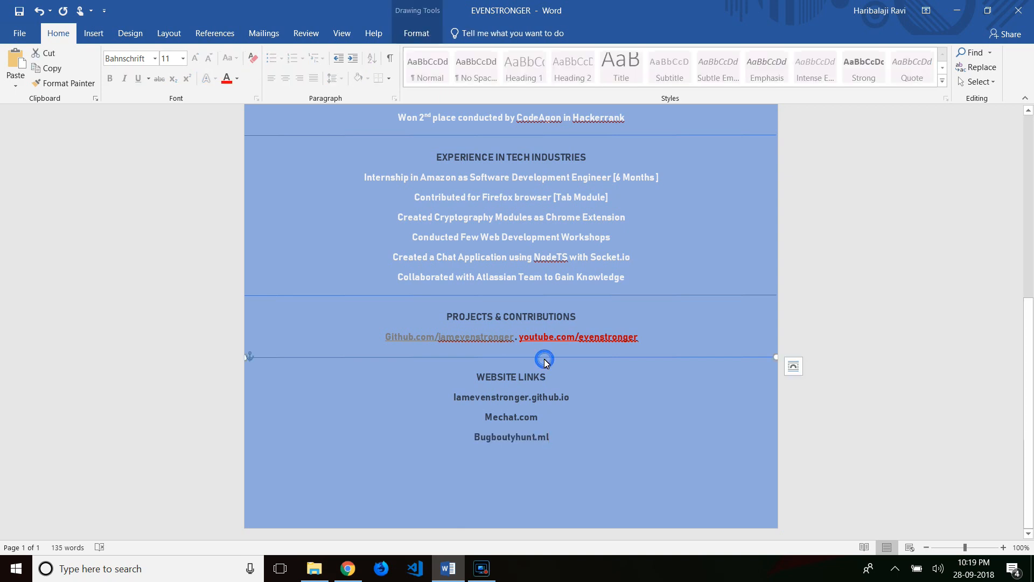
{"action": "left_click", "coordinate": [539, 440]}
{"action": "key", "text": "ctrl+v"}
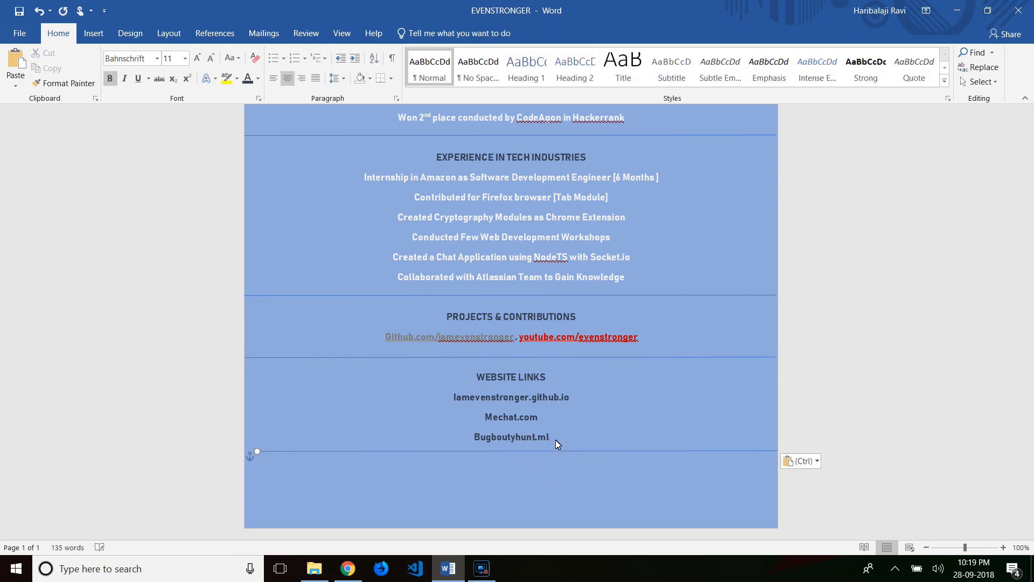
{"action": "left_click_drag", "start_coordinate": [550, 452], "coordinate": [538, 453]}
{"action": "left_click", "coordinate": [508, 487]}
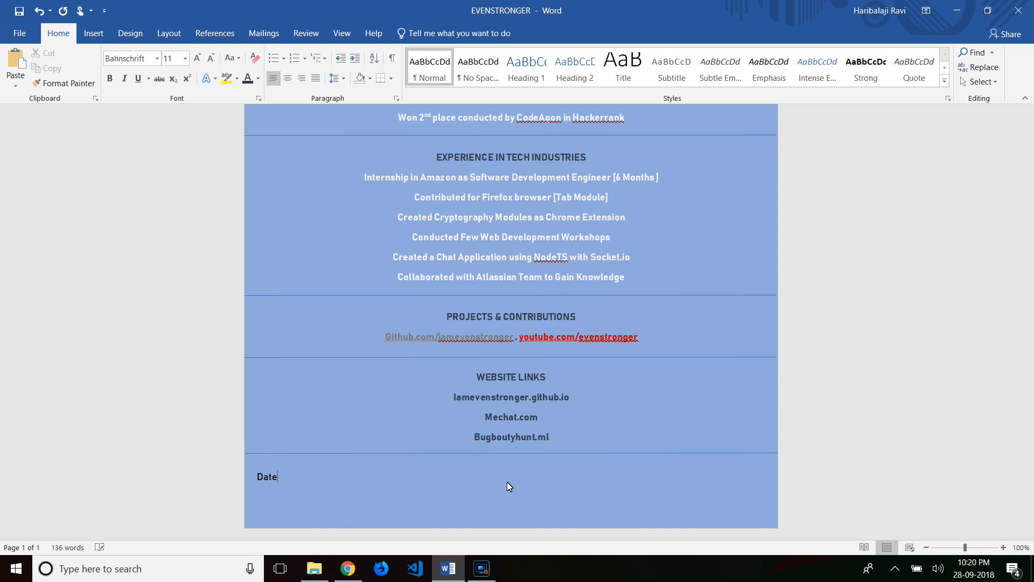
- Add a footer with 'Date -', 'Place -' and Signature lines
{"action": "type", "text": "Date Signature "}
{"action": "type", "text": "Place"}
{"action": "left_click", "coordinate": [280, 476]}
{"action": "type", "text": "-"}
{"action": "left_click", "coordinate": [286, 495]}
{"action": "type", "text": "-"}
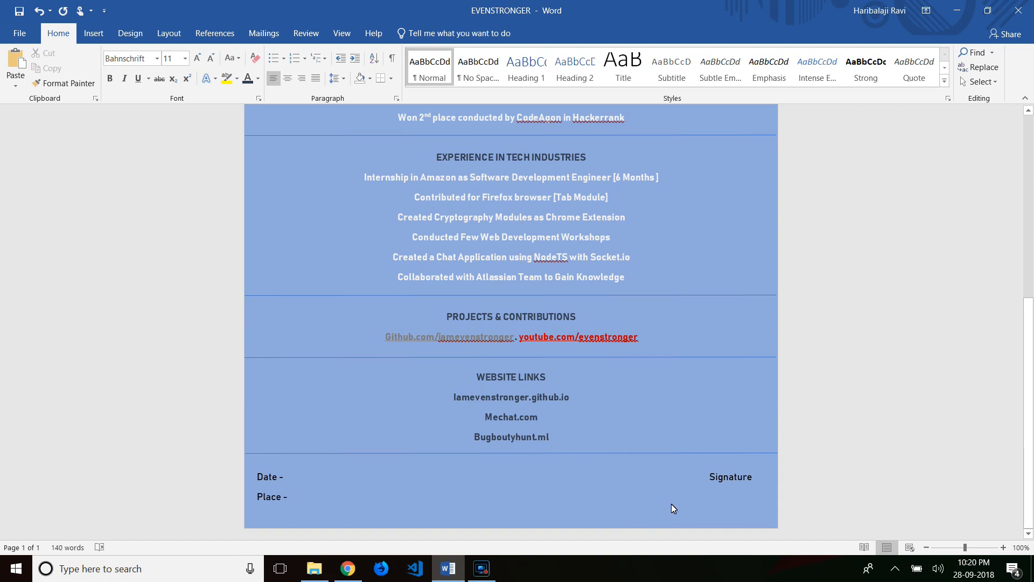
{"action": "scroll", "coordinate": [671, 503], "scroll_direction": "up", "scroll_amount": 10}
- Colour the email address orange
{"action": "left_click_drag", "start_coordinate": [406, 182], "coordinate": [536, 183]}
{"action": "left_click", "coordinate": [616, 161]}
{"action": "left_click", "coordinate": [658, 243]}
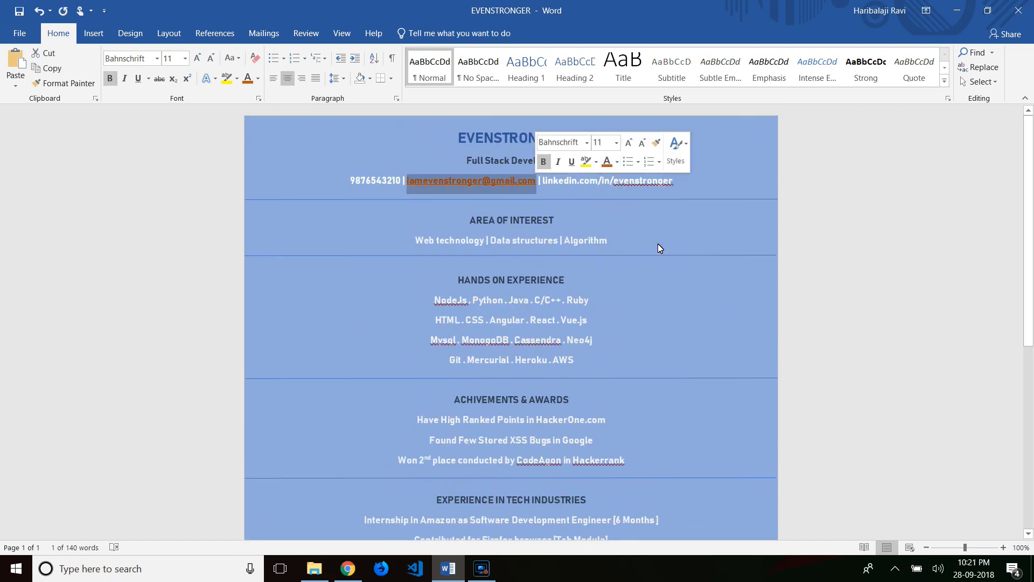
{"action": "left_click", "coordinate": [545, 182]}
- Underline the LinkedIn address and colour it dark blue
{"action": "left_click_drag", "start_coordinate": [542, 181], "coordinate": [674, 182]}
{"action": "left_click", "coordinate": [541, 182]}
{"action": "left_click", "coordinate": [138, 78]}
{"action": "left_click", "coordinate": [258, 78]}
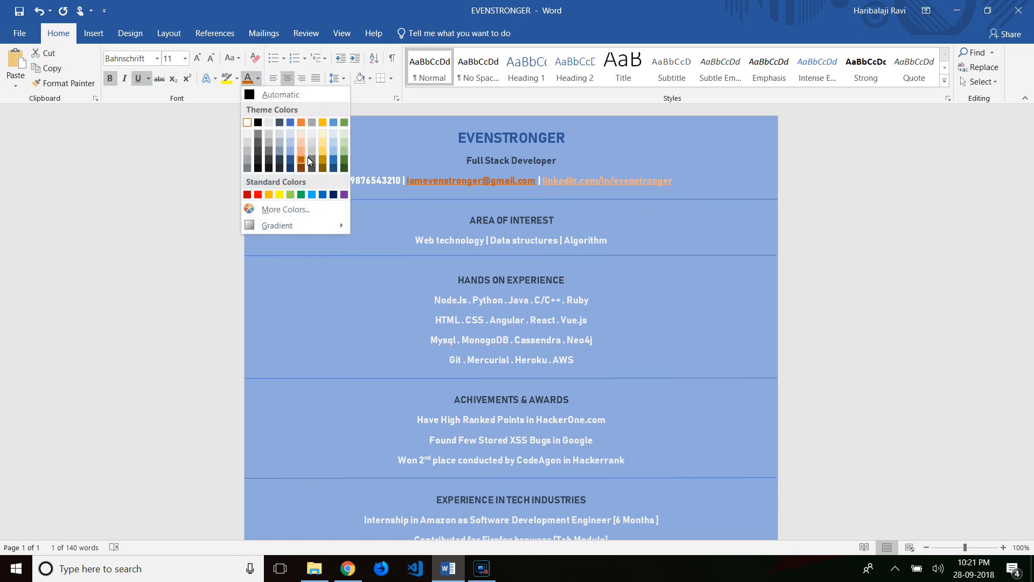
{"action": "left_click", "coordinate": [292, 162]}
{"action": "left_click", "coordinate": [594, 233]}
- Colour HackerOne.com, Google, Hackerrank and Amazon dark blue in the experience entries
{"action": "scroll", "coordinate": [603, 311], "scroll_direction": "down", "scroll_amount": 2}
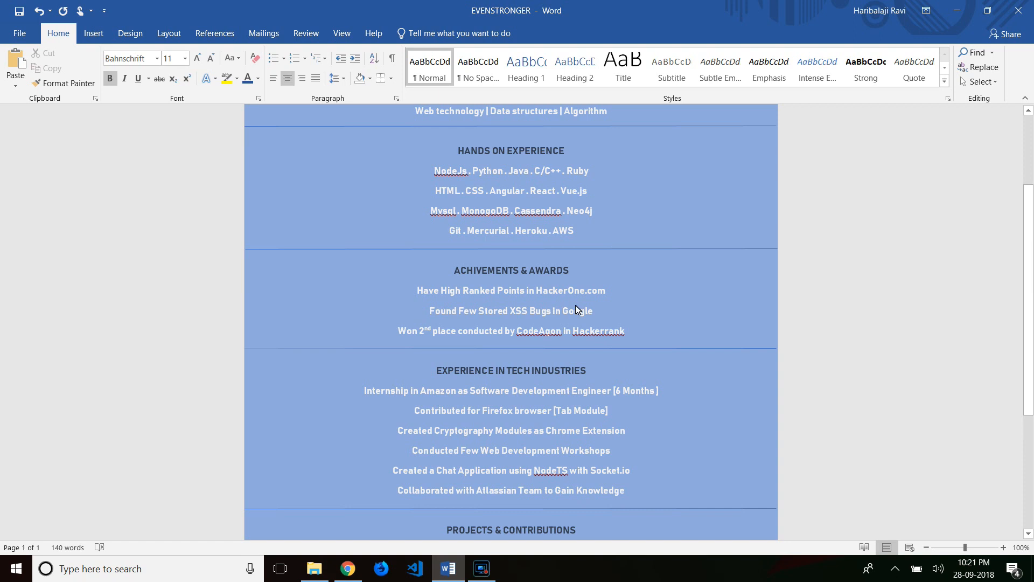
{"action": "left_click", "coordinate": [248, 78]}
{"action": "double_click", "coordinate": [578, 311]}
{"action": "left_click", "coordinate": [248, 78]}
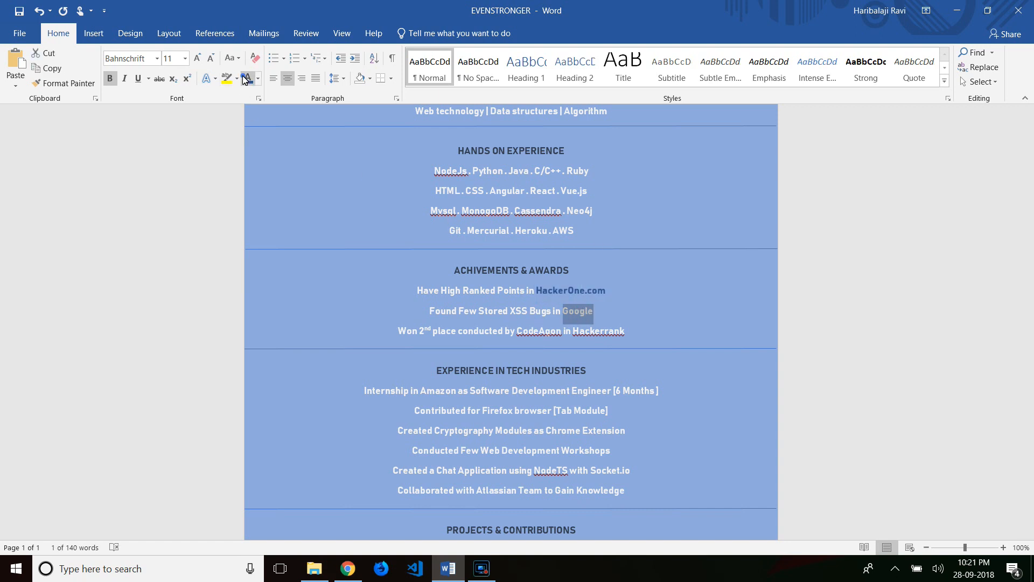
{"action": "left_click", "coordinate": [603, 331]}
{"action": "double_click", "coordinate": [604, 330]}
{"action": "left_click", "coordinate": [248, 79]}
{"action": "scroll", "coordinate": [519, 370], "scroll_direction": "down", "scroll_amount": 1}
{"action": "double_click", "coordinate": [443, 363]}
{"action": "left_click", "coordinate": [247, 79]}
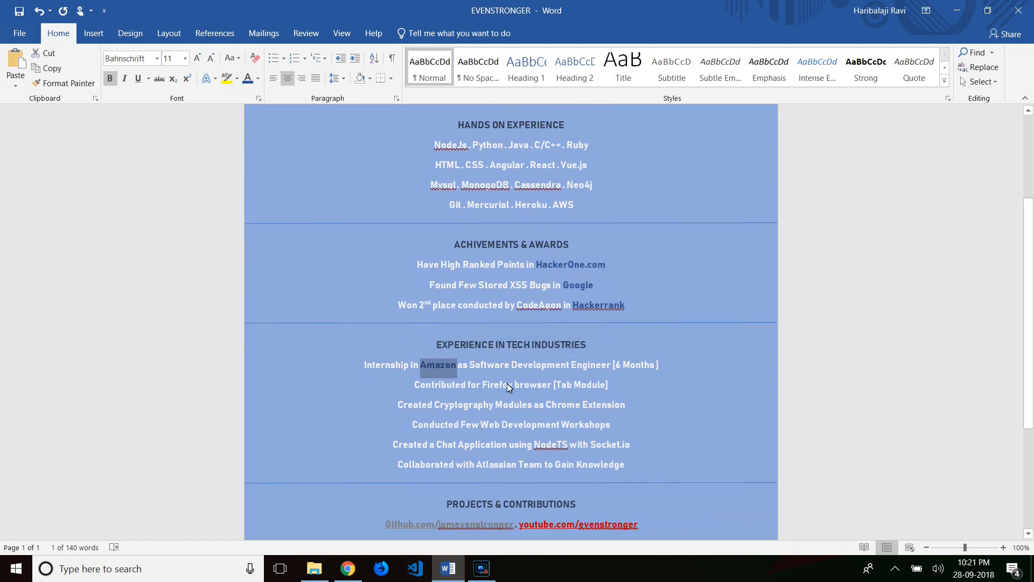
- Colour Firefox, Chrome, Web Development, NodeJS with Socket.io and Atlassian dark blue
{"action": "double_click", "coordinate": [500, 385]}
{"action": "left_click", "coordinate": [245, 80]}
{"action": "double_click", "coordinate": [563, 404]}
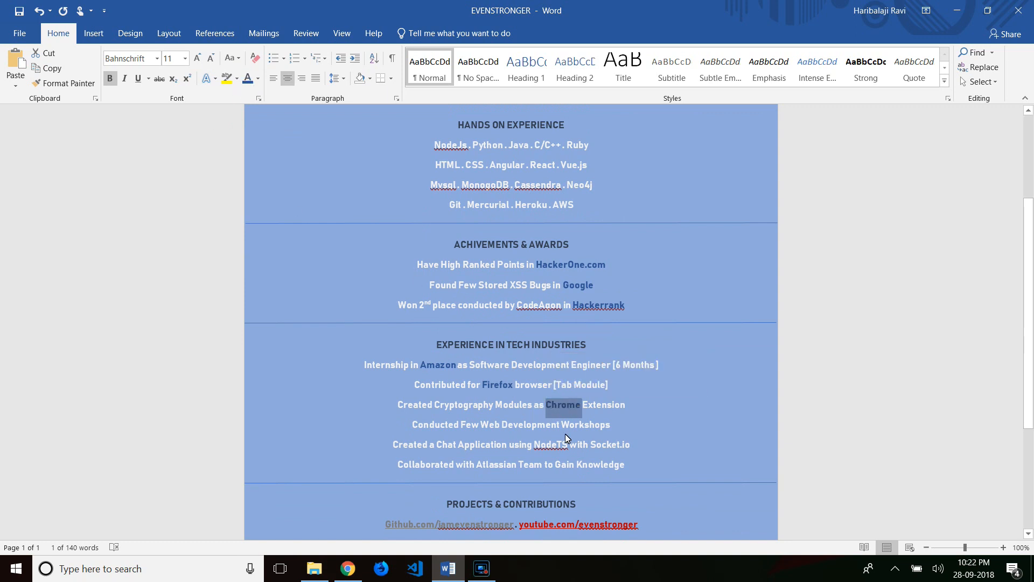
{"action": "left_click_drag", "start_coordinate": [482, 425], "coordinate": [628, 444]}
{"action": "left_click", "coordinate": [606, 401]}
{"action": "left_click", "coordinate": [698, 419]}
{"action": "double_click", "coordinate": [490, 464]}
{"action": "left_click", "coordinate": [562, 446]}
- Make the three website links white
{"action": "scroll", "coordinate": [596, 474], "scroll_direction": "down", "scroll_amount": 3}
{"action": "left_click_drag", "start_coordinate": [454, 408], "coordinate": [550, 452]}
{"action": "left_click", "coordinate": [455, 408]}
{"action": "left_click_drag", "start_coordinate": [454, 408], "coordinate": [542, 443]}
{"action": "key", "text": "Right"}
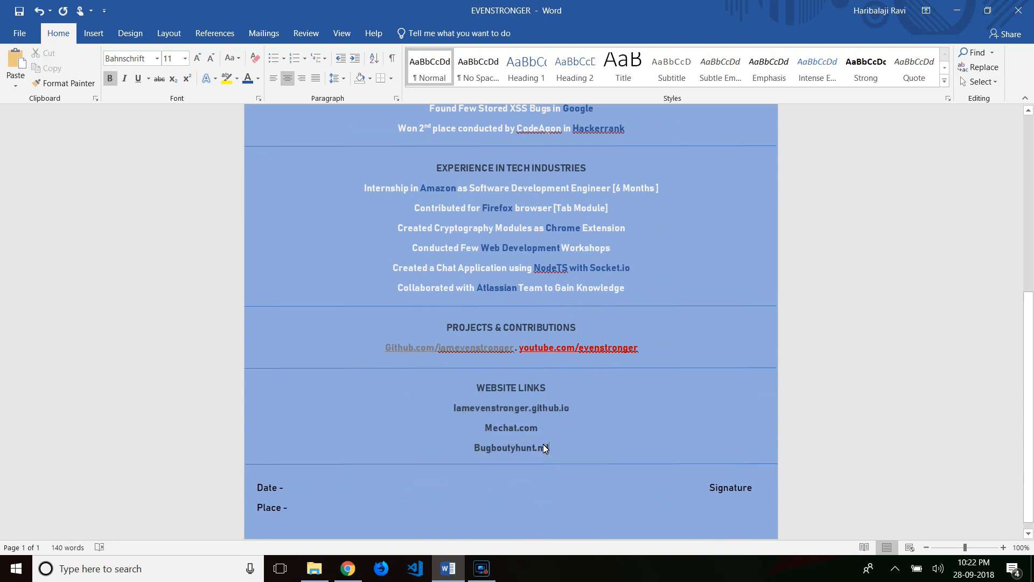
{"action": "key", "text": "shift+Up"}
{"action": "key", "text": "shift+Up"}
{"action": "key", "text": "shift+Up"}
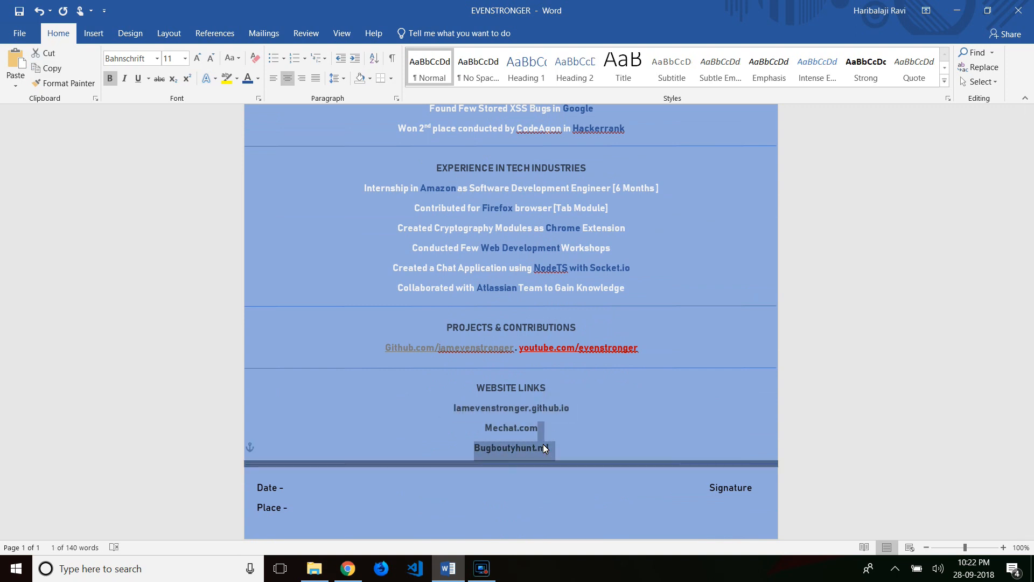
{"action": "key", "text": "shift+Up"}
{"action": "left_click", "coordinate": [258, 79]}
{"action": "left_click", "coordinate": [248, 130]}
{"action": "left_click", "coordinate": [635, 493]}
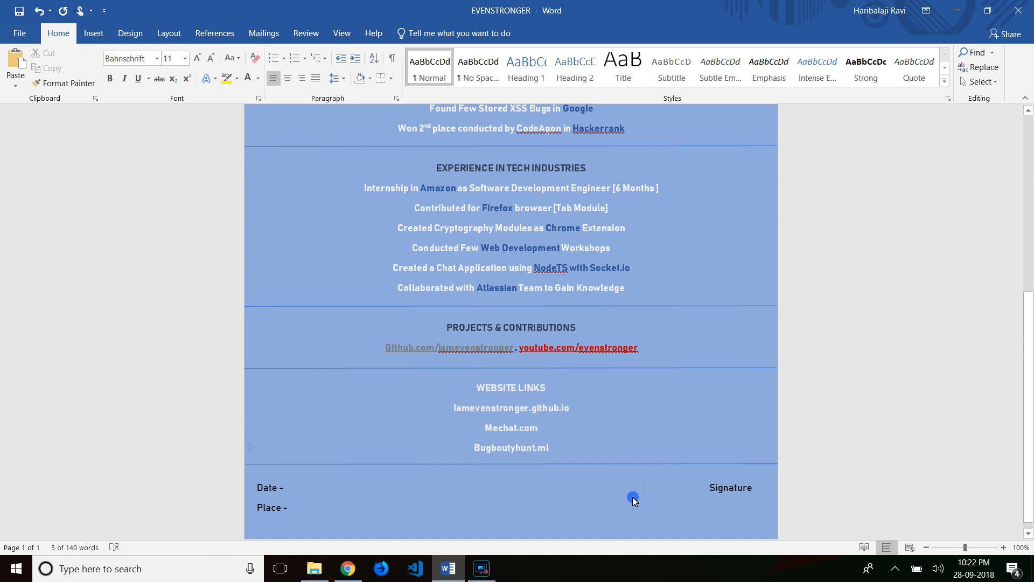
- Colour the WEBSITE LINKS heading dark blue-grey
{"action": "triple_click", "coordinate": [487, 388]}
{"action": "left_click", "coordinate": [258, 78]}
{"action": "left_click", "coordinate": [280, 163]}
{"action": "left_click", "coordinate": [586, 399]}
{"action": "scroll", "coordinate": [586, 400], "scroll_direction": "up", "scroll_amount": 1}
{"action": "scroll", "coordinate": [586, 399], "scroll_direction": "up", "scroll_amount": 10}
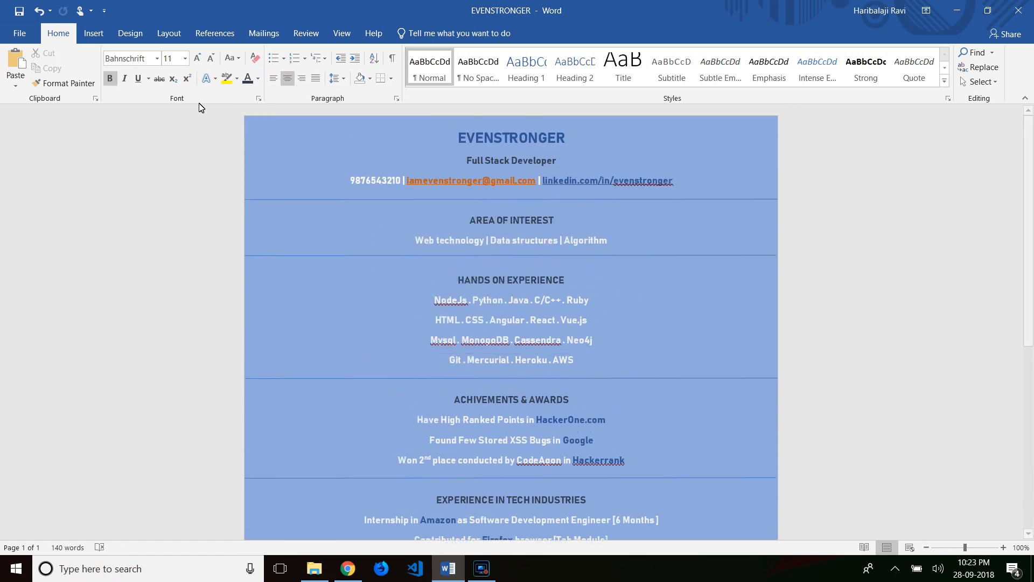
- Export the resume as the PDF EVENSTRONGER to the Desktop
{"action": "left_click", "coordinate": [23, 38]}
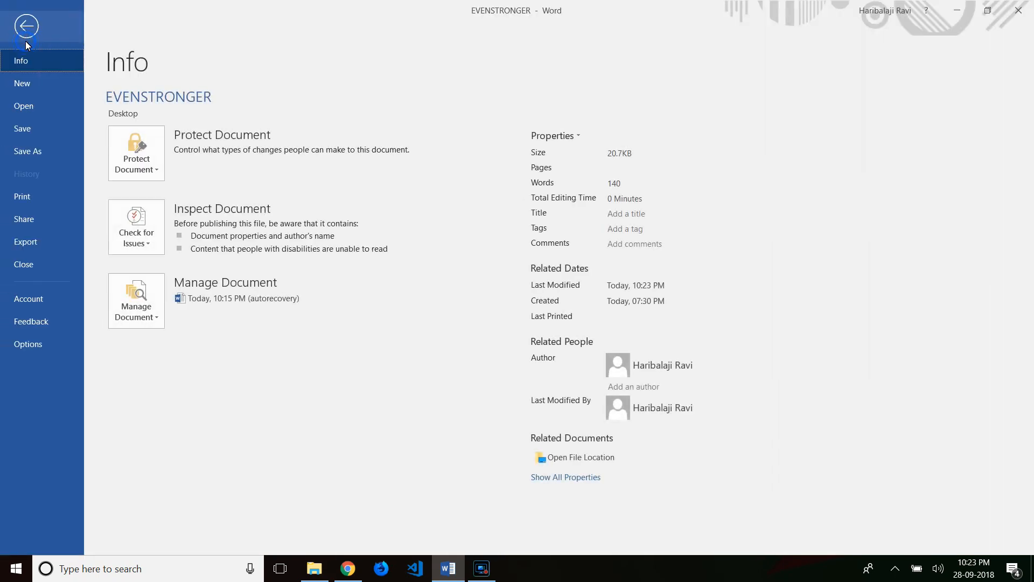
{"action": "left_click", "coordinate": [37, 238]}
{"action": "left_click", "coordinate": [364, 158]}
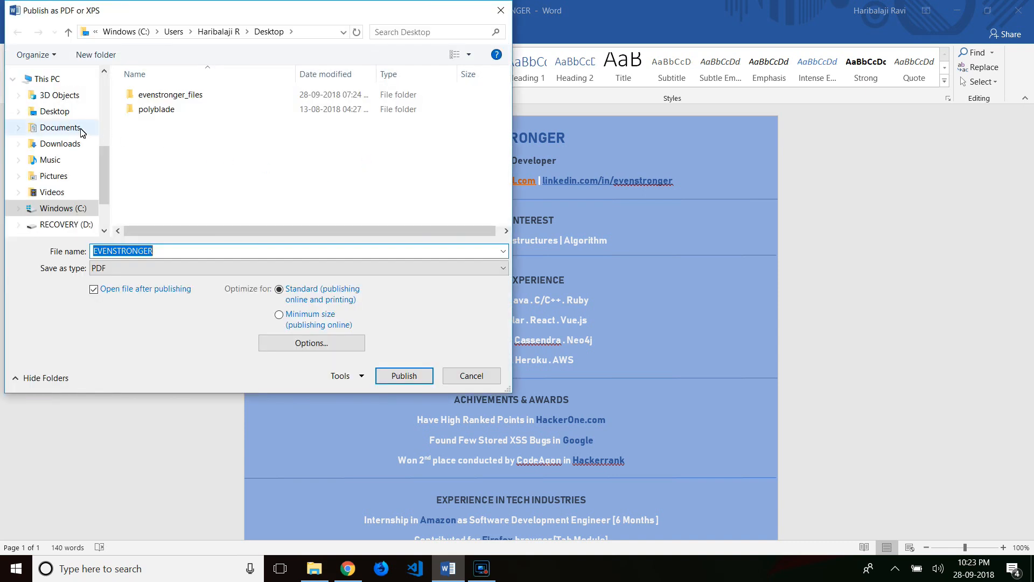
{"action": "left_click", "coordinate": [67, 119]}
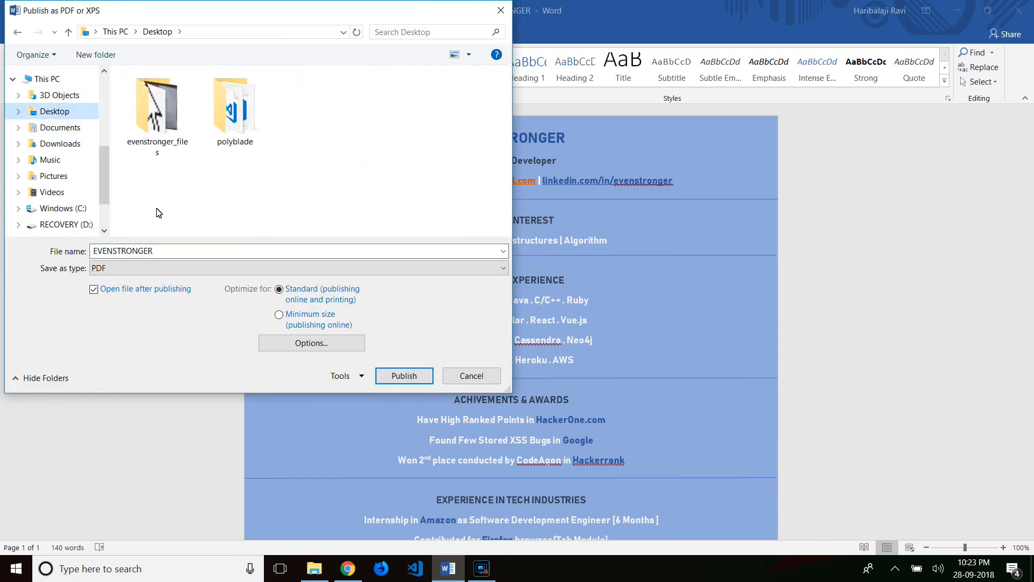
{"action": "left_click", "coordinate": [423, 380]}
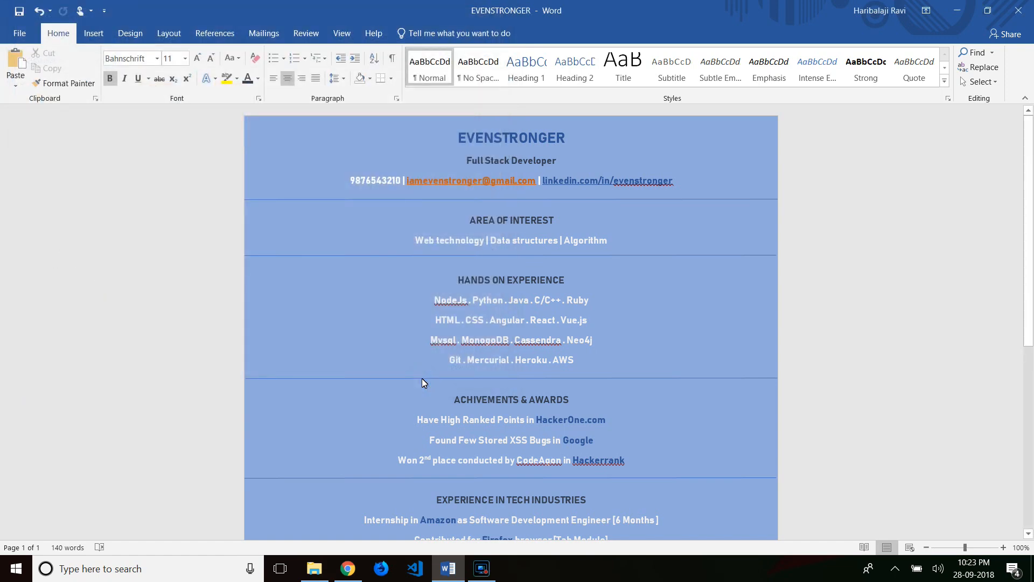
- Open EVENSTRONGER.pdf in Microsoft Edge and scroll through the finished resume
{"action": "left_click", "coordinate": [559, 427]}
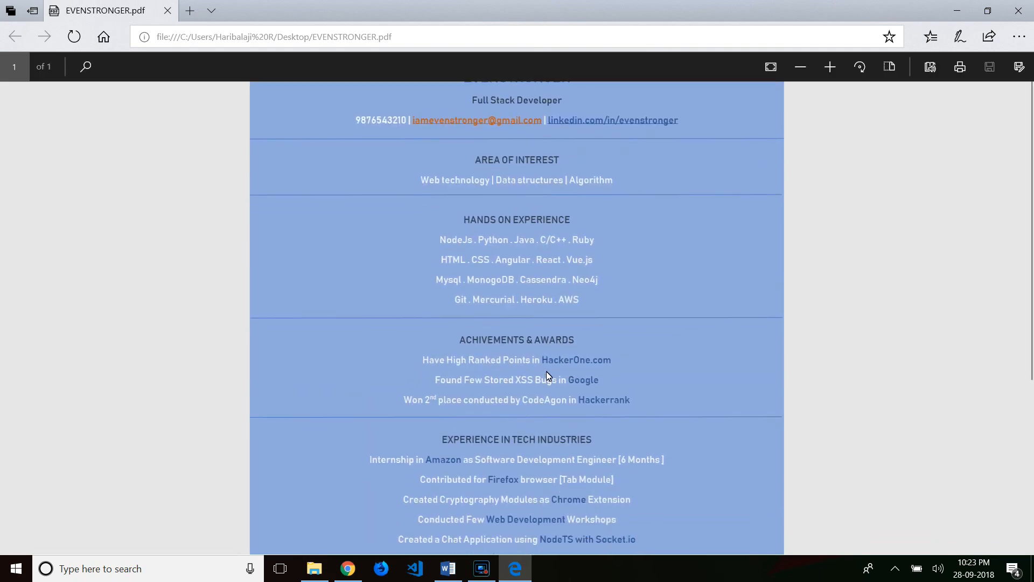
{"action": "scroll", "coordinate": [555, 210], "scroll_direction": "down", "scroll_amount": 1}
{"action": "scroll", "coordinate": [554, 207], "scroll_direction": "down", "scroll_amount": 4}
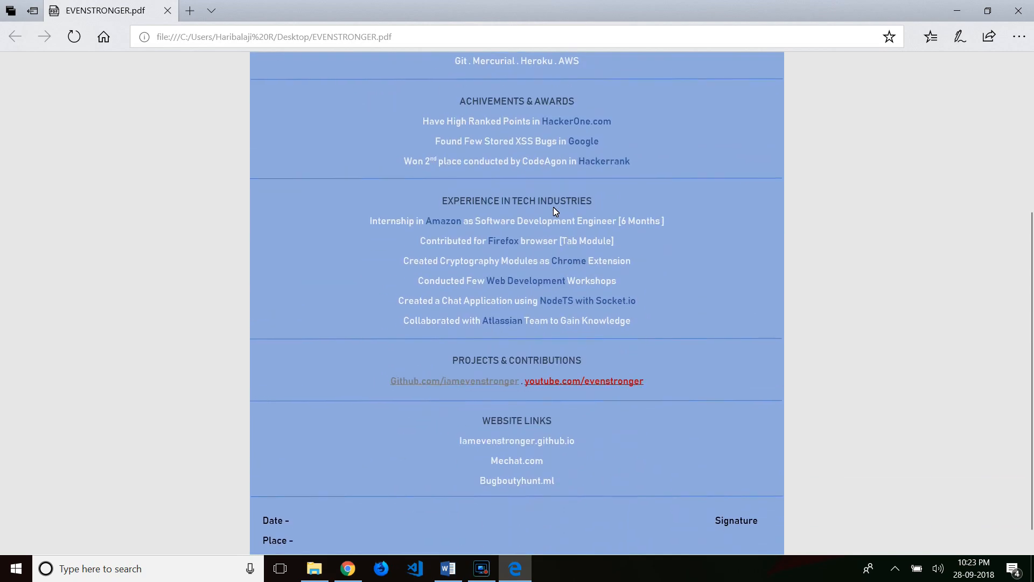
{"action": "scroll", "coordinate": [555, 210], "scroll_direction": "up", "scroll_amount": 5}
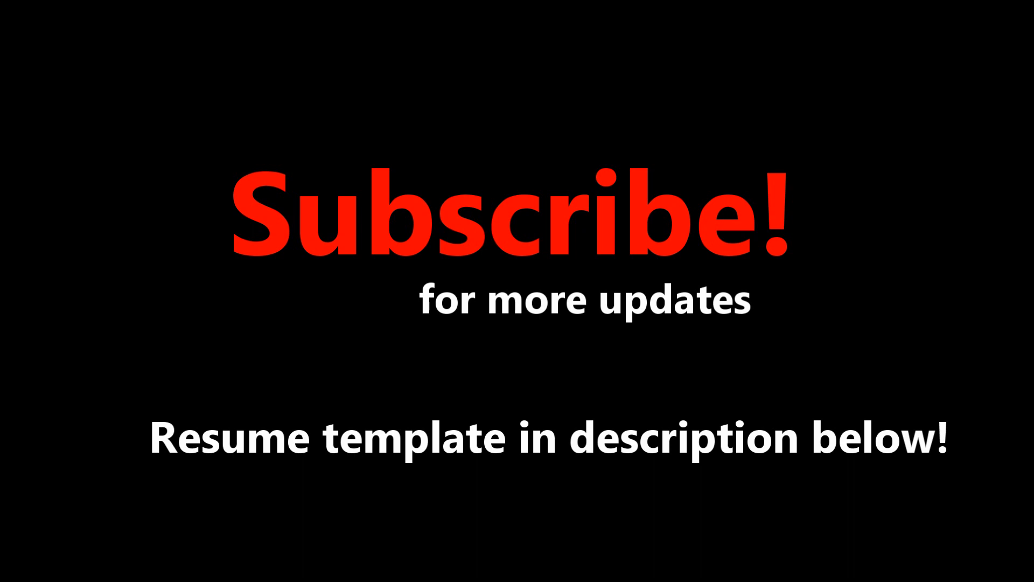